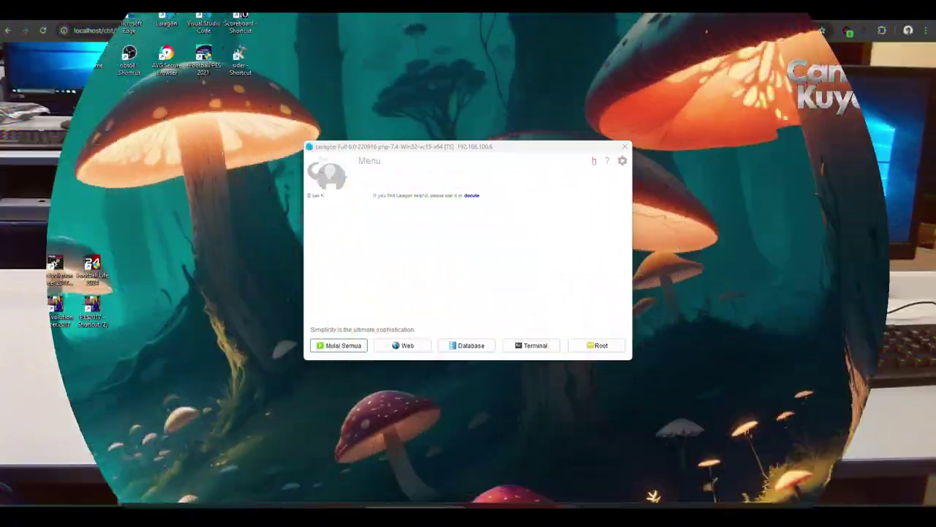
Start Apache and MySQL in Laragon and open the localhost welcome page in the browser.
{"action": "left_click", "coordinate": [340, 347]}
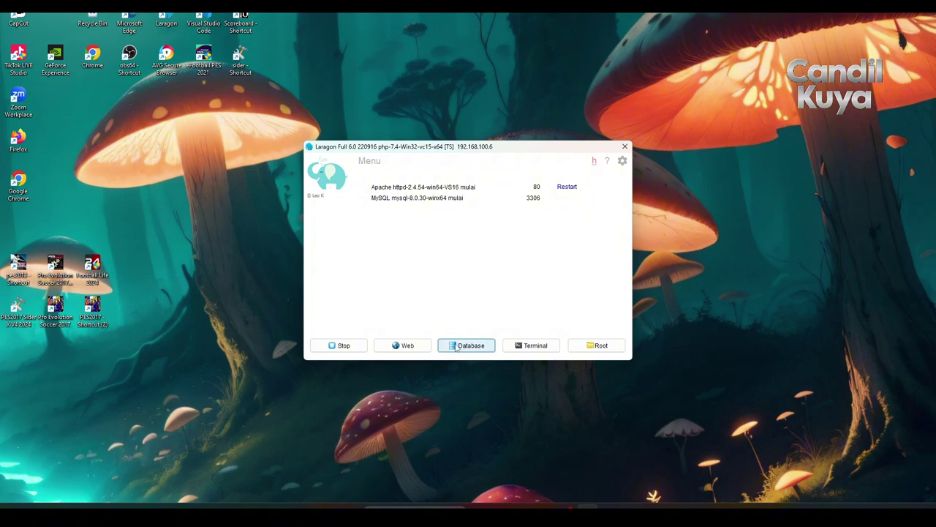
{"action": "left_click", "coordinate": [417, 349]}
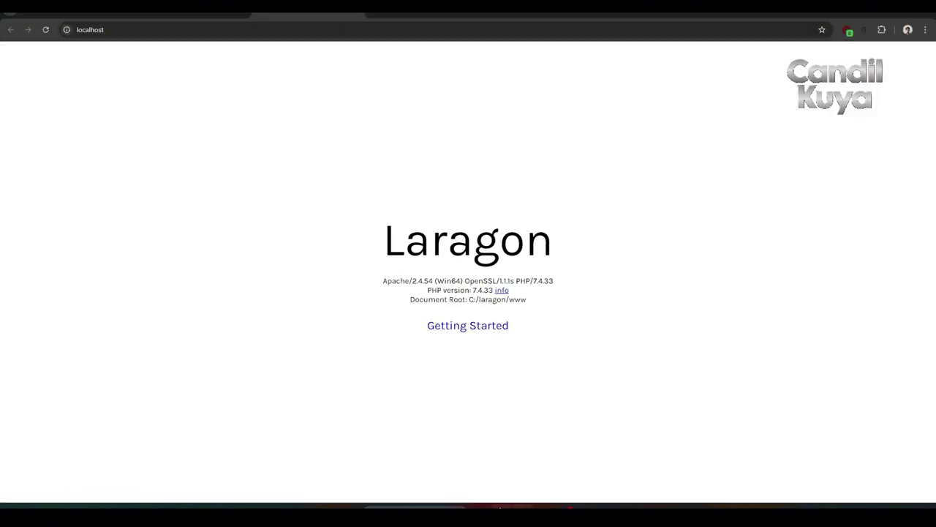
Close the DOWNLOAD folder window and bring up the www Explorer window.
{"action": "mouse_move", "coordinate": [479, 506]}
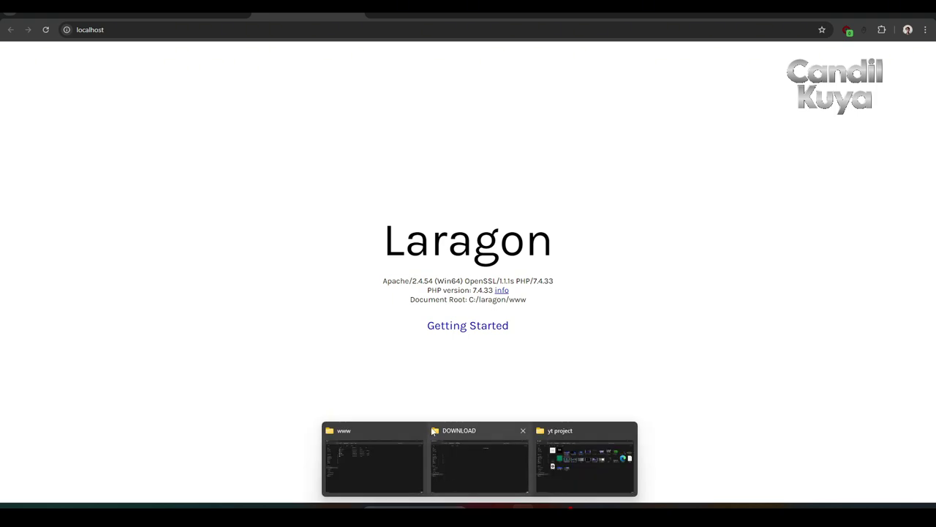
{"action": "mouse_move", "coordinate": [420, 431]}
{"action": "left_click", "coordinate": [519, 432]}
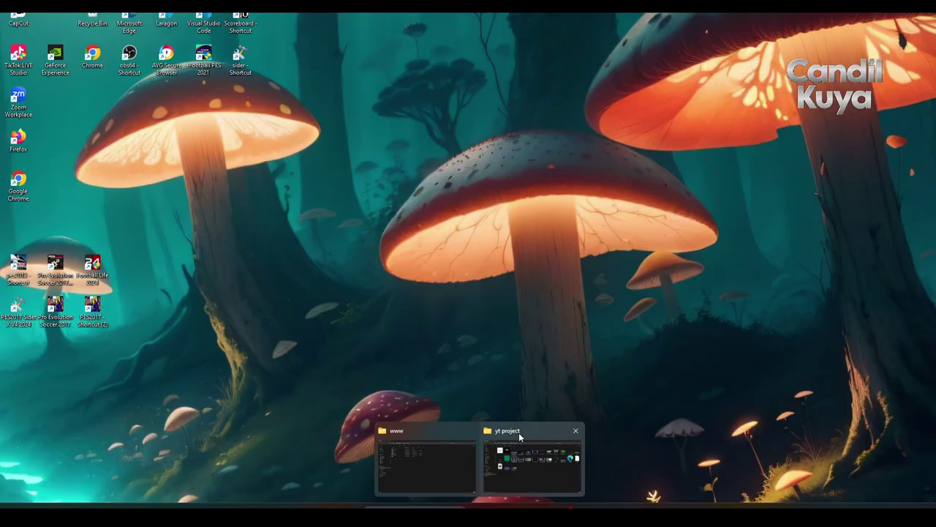
{"action": "left_click", "coordinate": [574, 432]}
{"action": "left_click", "coordinate": [485, 468]}
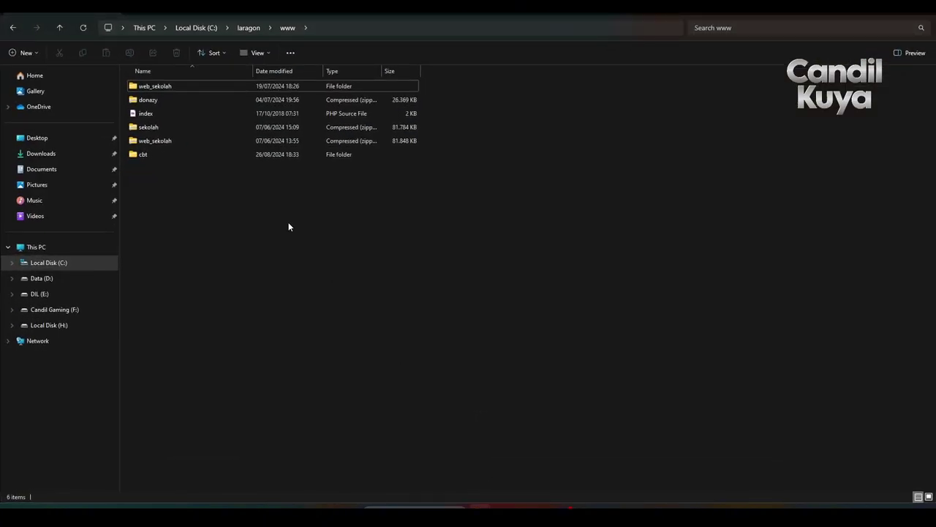
Check the cbt folder's contents, return to www, and switch back to the browser.
{"action": "left_click", "coordinate": [159, 155]}
{"action": "double_click", "coordinate": [158, 154]}
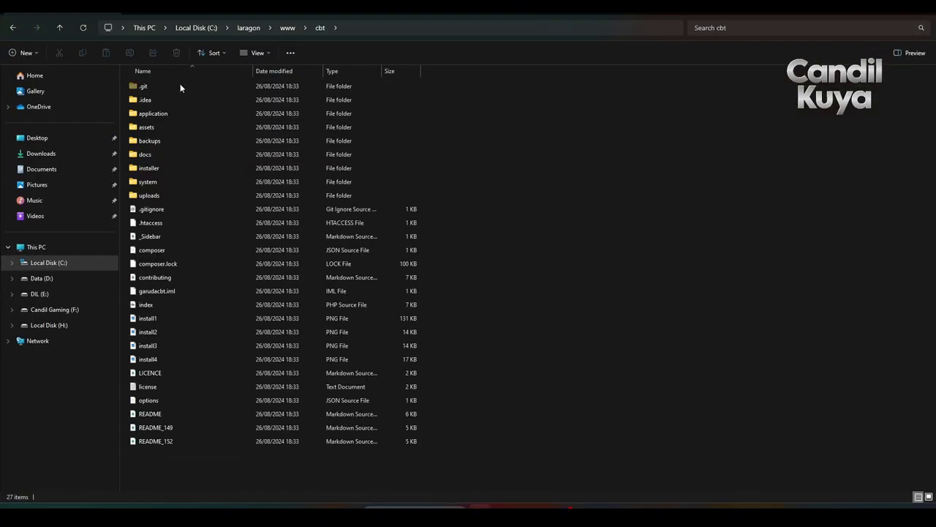
{"action": "left_click", "coordinate": [288, 30]}
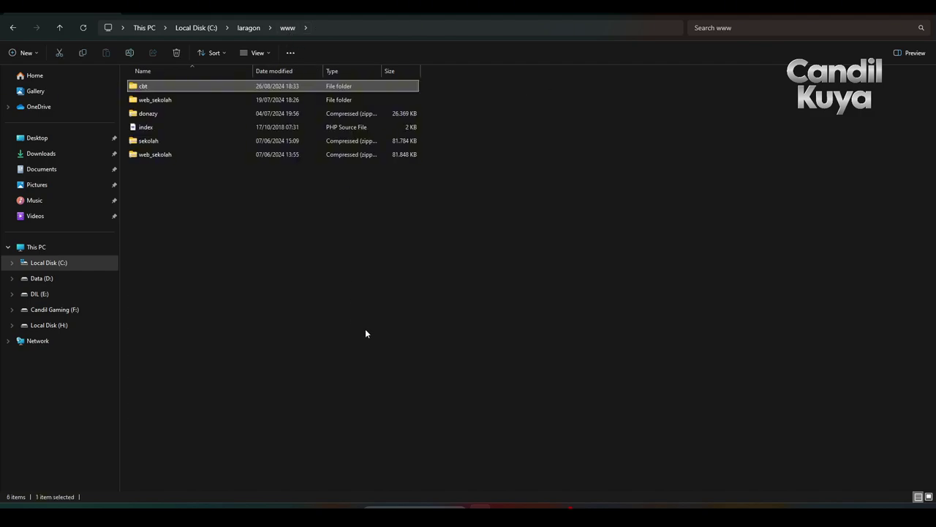
{"action": "left_click", "coordinate": [520, 482]}
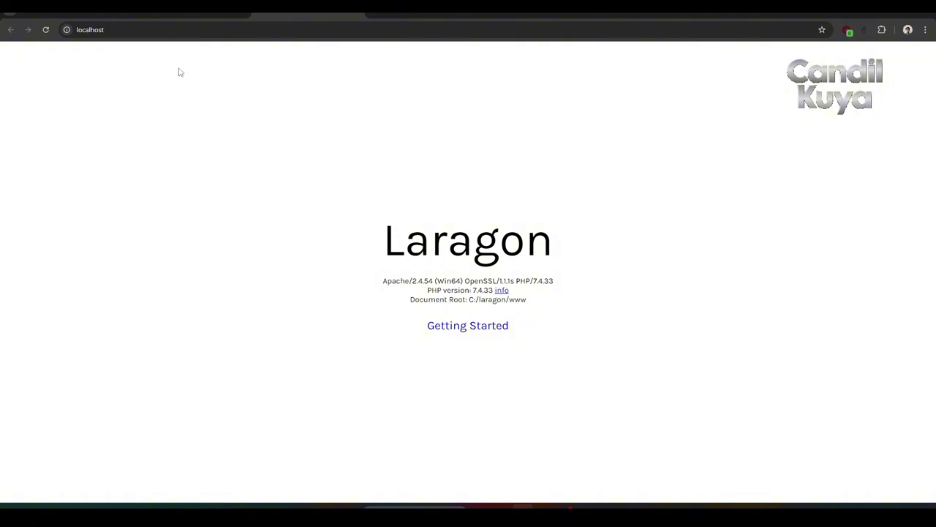
Load the Garuda CBT installer at localhost/cbt/.
{"action": "left_click", "coordinate": [169, 30]}
{"action": "type", "text": "/"}
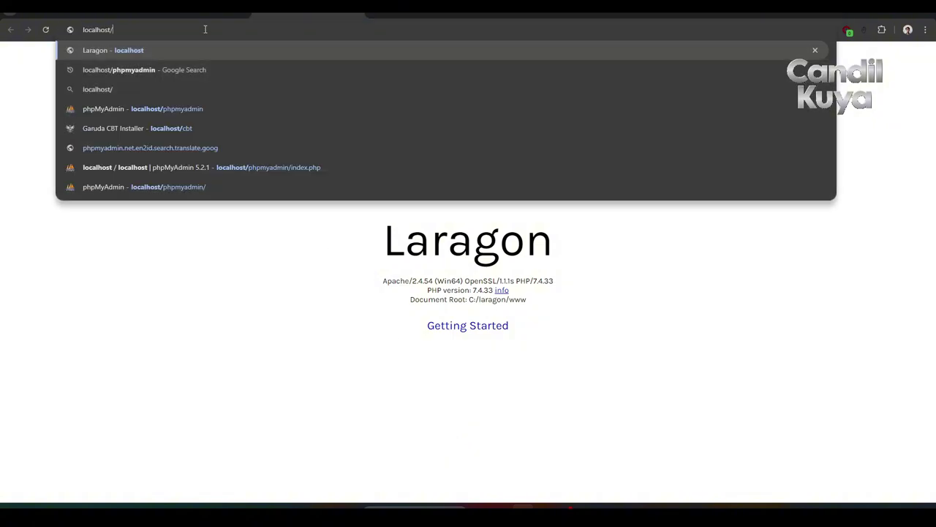
{"action": "type", "text": "cbt/"}
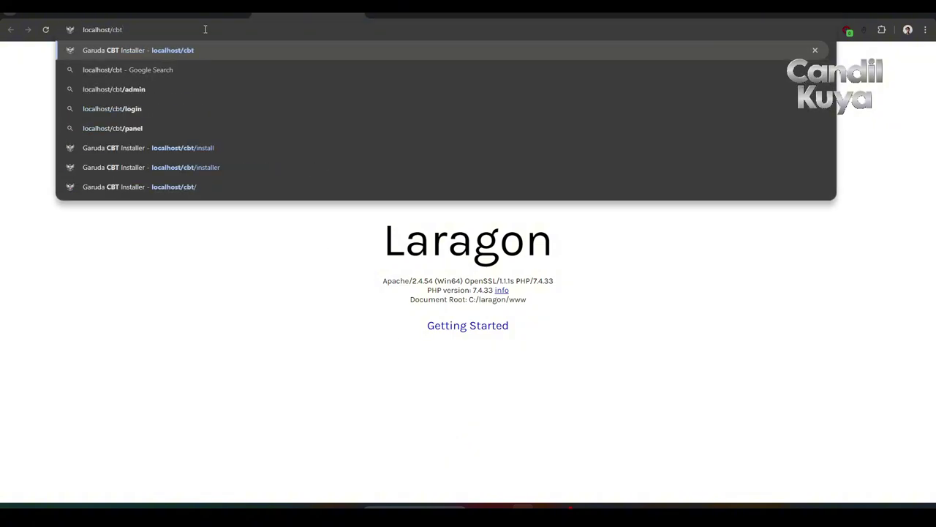
{"action": "key", "text": "Return"}
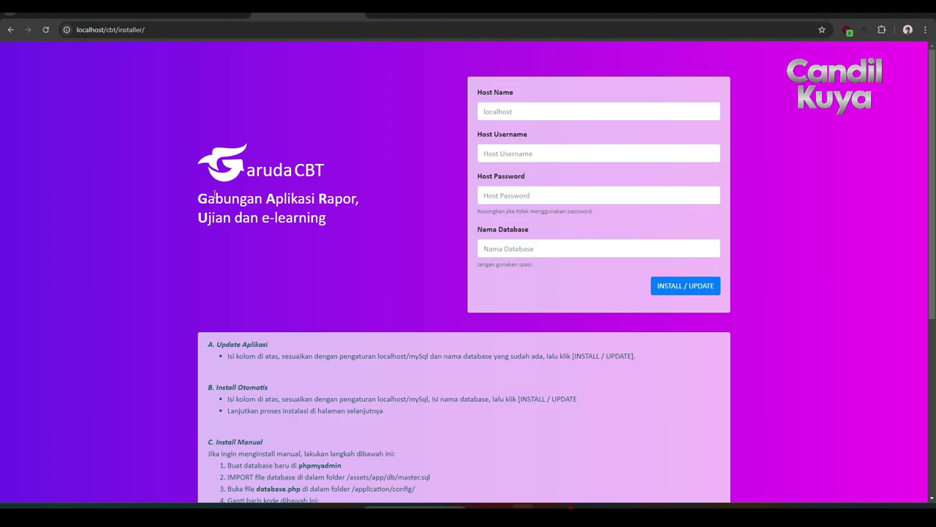
Install database garudacbt on host localhost, user root, blank password, and acknowledge Sukses.
{"action": "left_click", "coordinate": [515, 114]}
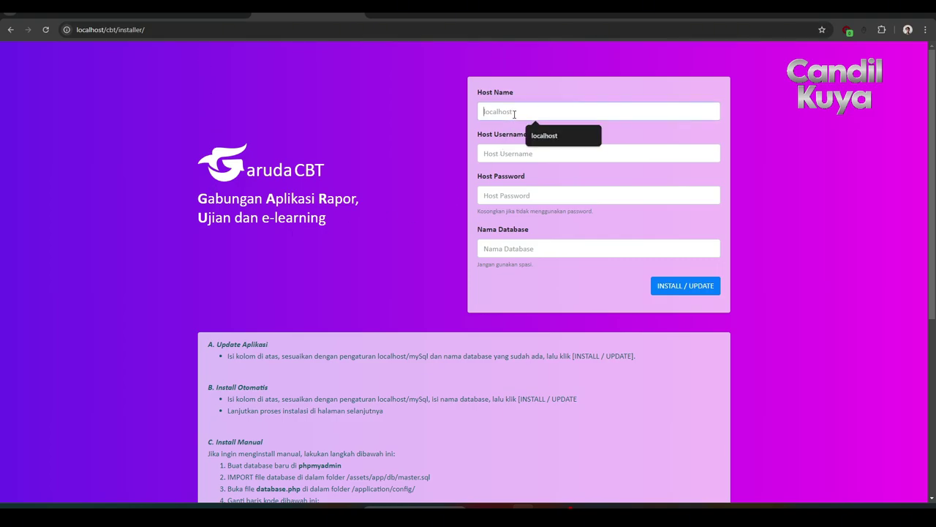
{"action": "type", "text": "localhost"}
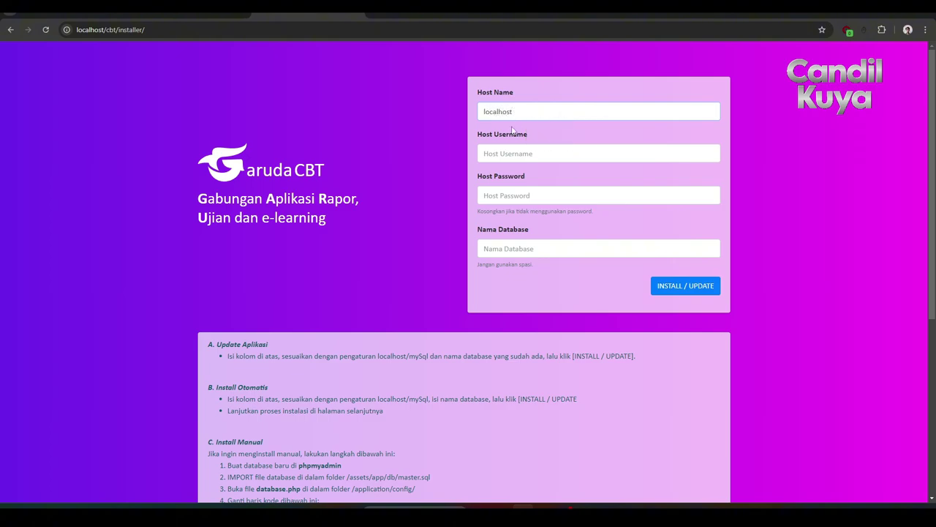
{"action": "left_click", "coordinate": [506, 159]}
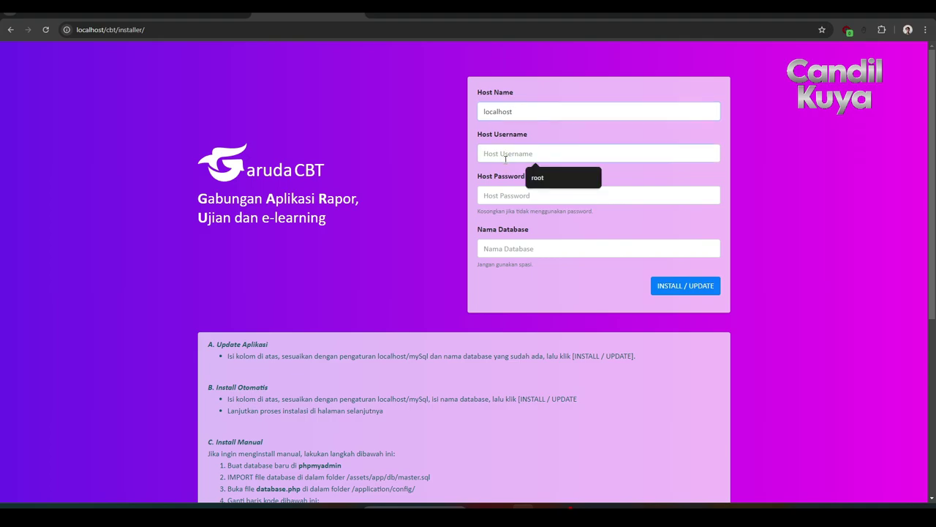
{"action": "type", "text": "root"}
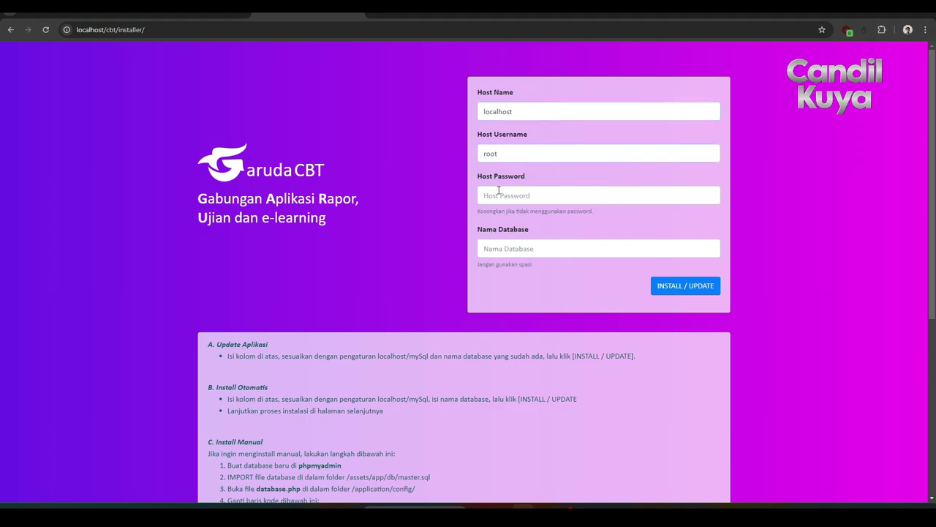
{"action": "left_click", "coordinate": [497, 195]}
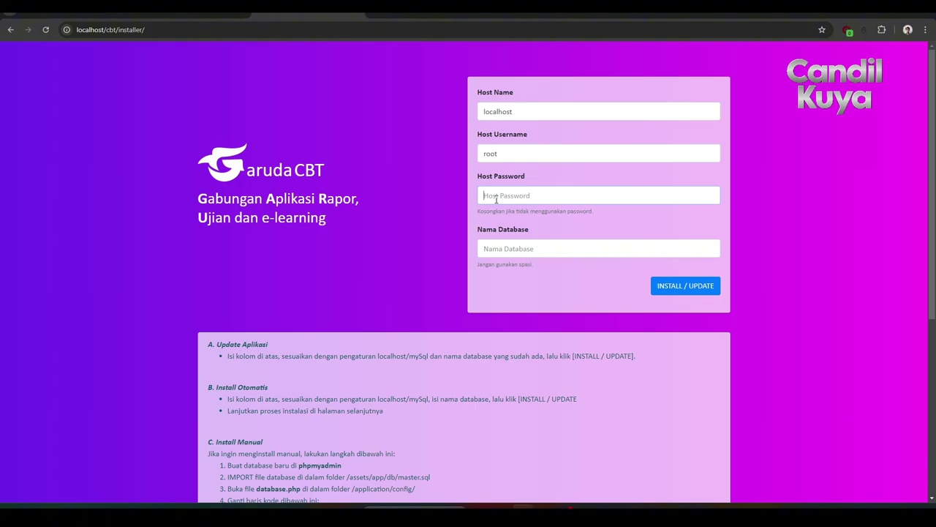
{"action": "left_click", "coordinate": [498, 248]}
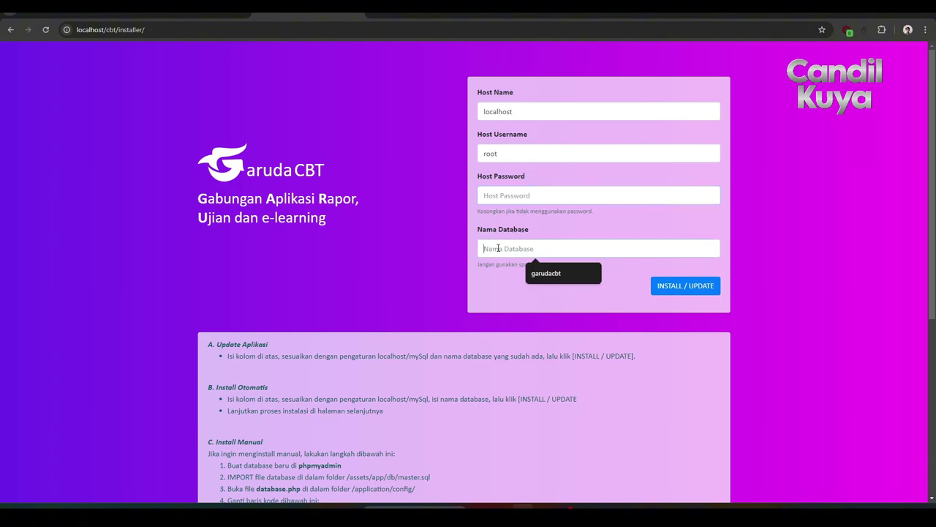
{"action": "type", "text": "garudacbt"}
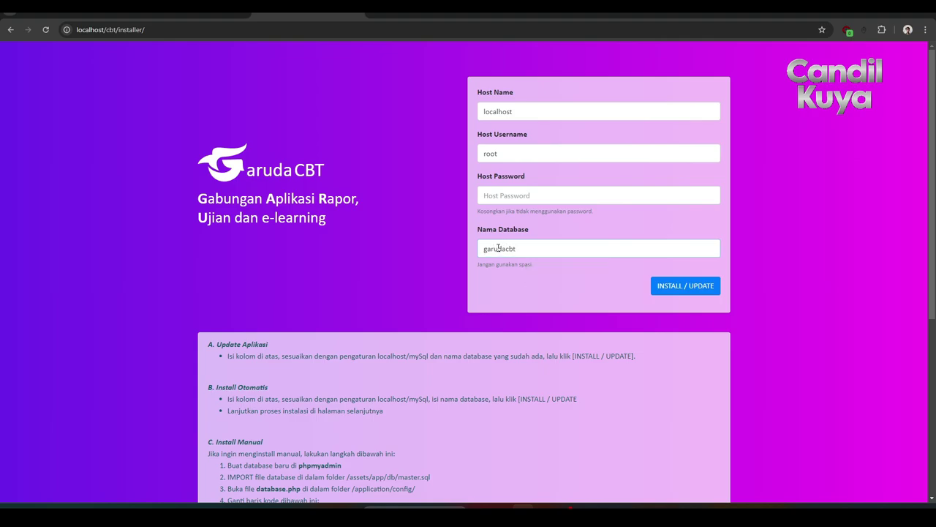
{"action": "left_click", "coordinate": [673, 291]}
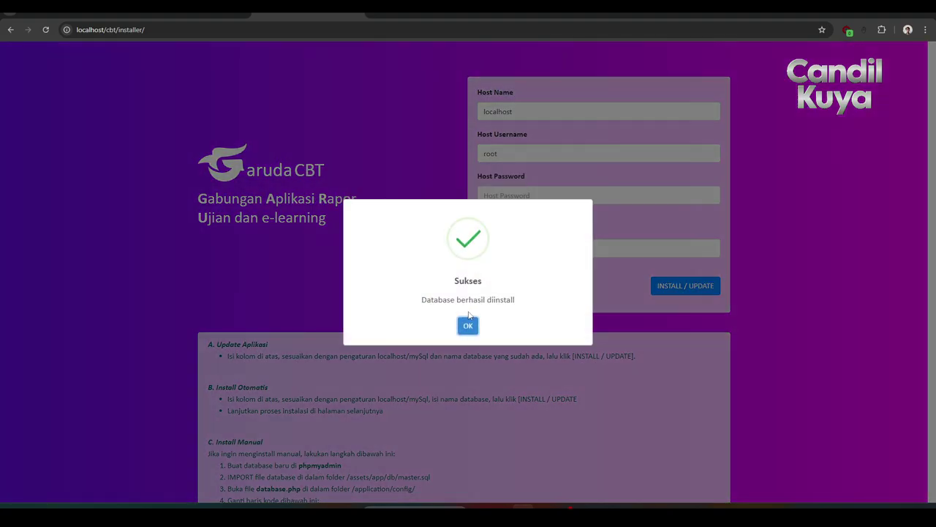
{"action": "left_click", "coordinate": [467, 325]}
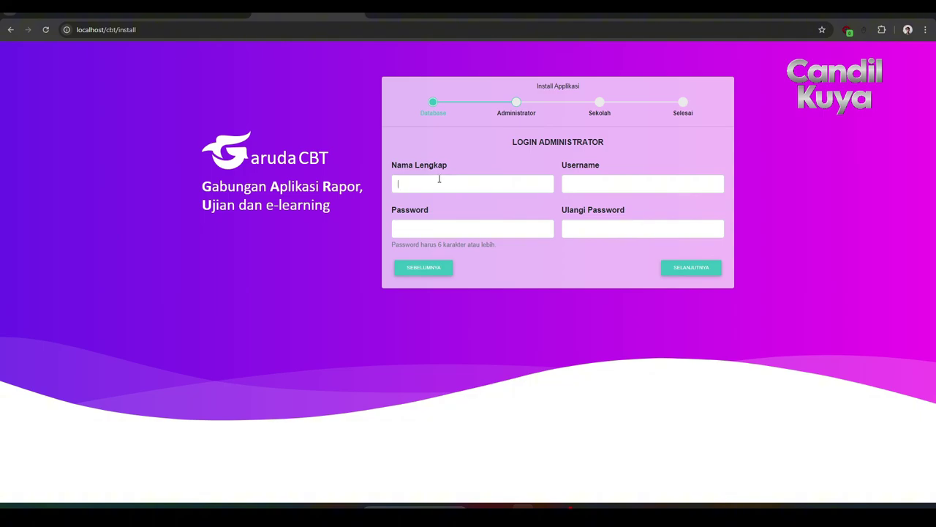
Enter the administrator's full name and username.
{"action": "type", "text": "Candil"}
{"action": "left_click", "coordinate": [577, 184]}
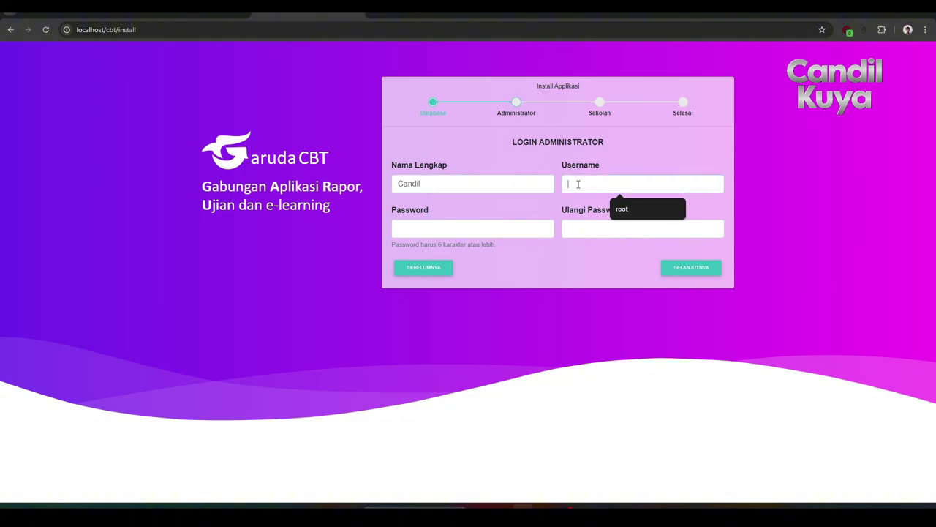
{"action": "left_click", "coordinate": [482, 184]}
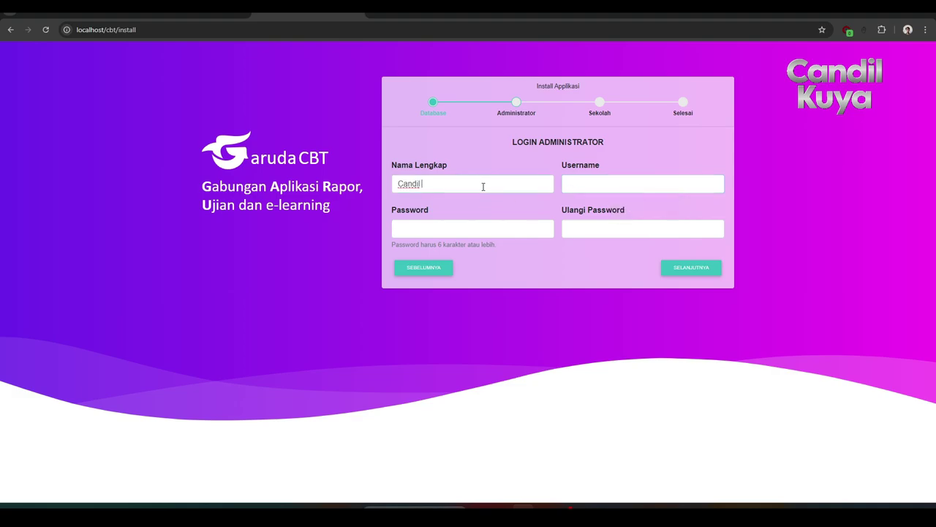
{"action": "type", "text": "Kuya"}
{"action": "left_click", "coordinate": [580, 184]}
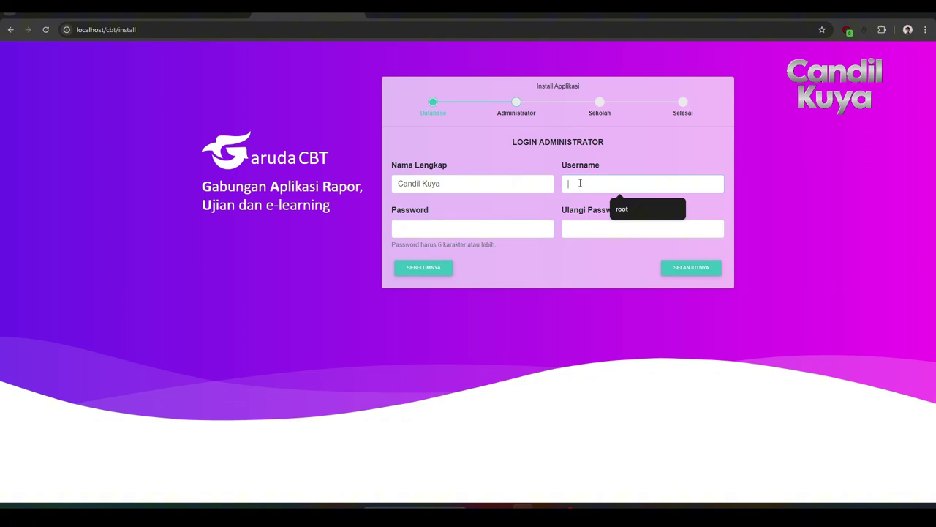
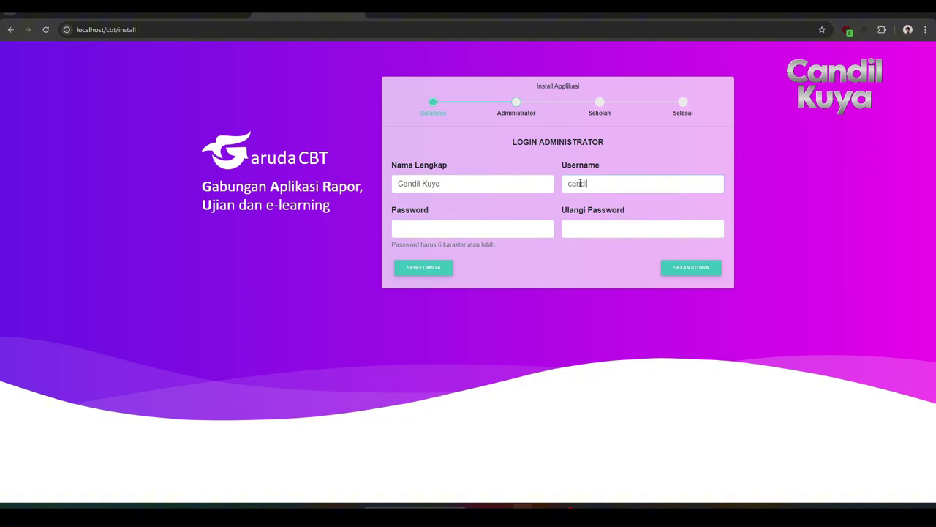
Enter and confirm the administrator password, then continue to the Sekolah step.
{"action": "left_click", "coordinate": [467, 226]}
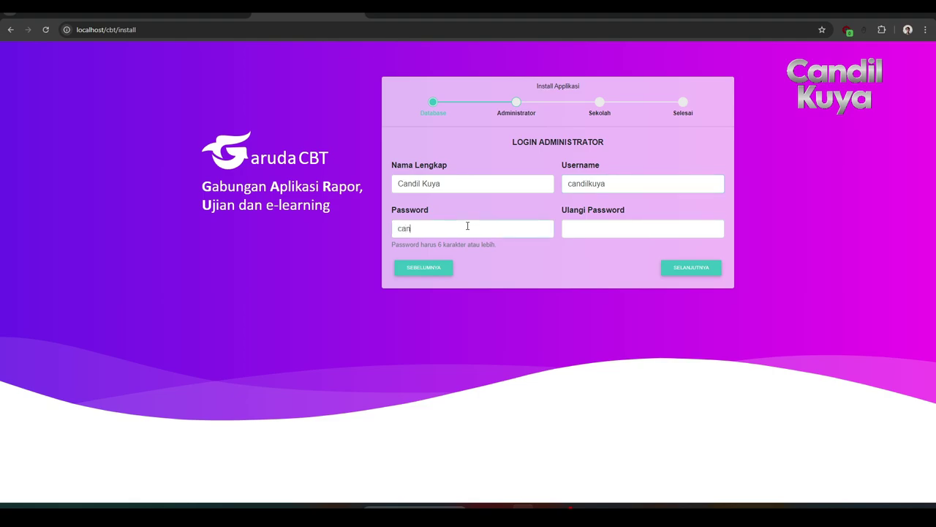
{"action": "left_click", "coordinate": [575, 229]}
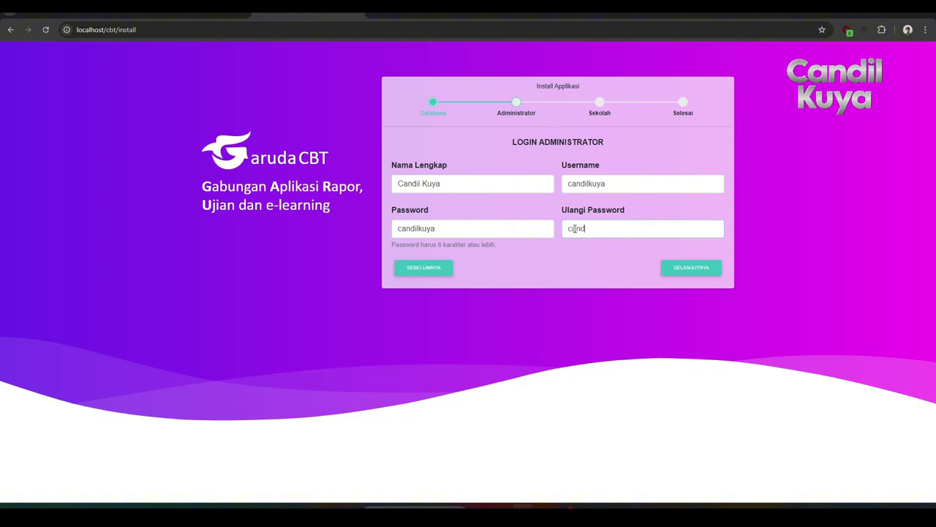
{"action": "left_click", "coordinate": [678, 267]}
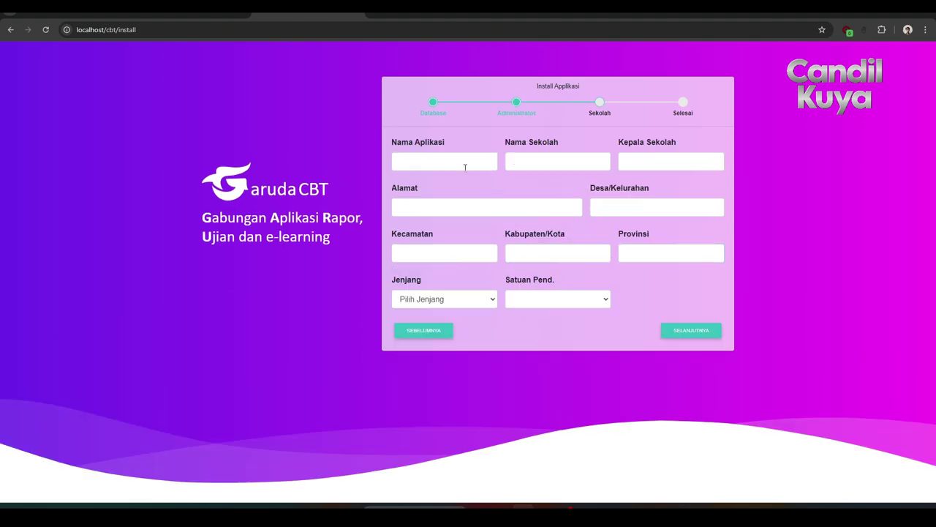
Enter app name 'Garuda CB', school name 'SDN Cikuya', and the headmaster's name.
{"action": "left_click", "coordinate": [463, 166]}
{"action": "type", "text": "Garuda CBT"}
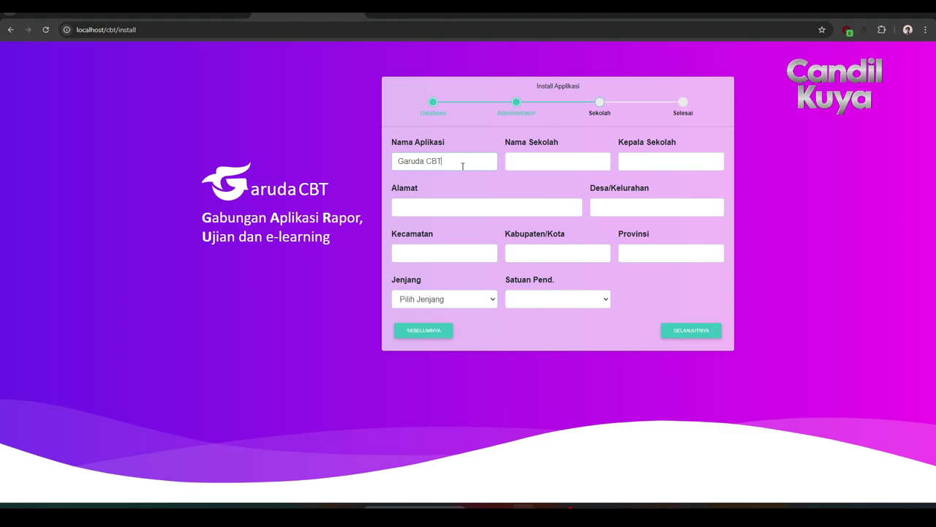
{"action": "left_click", "coordinate": [516, 166]}
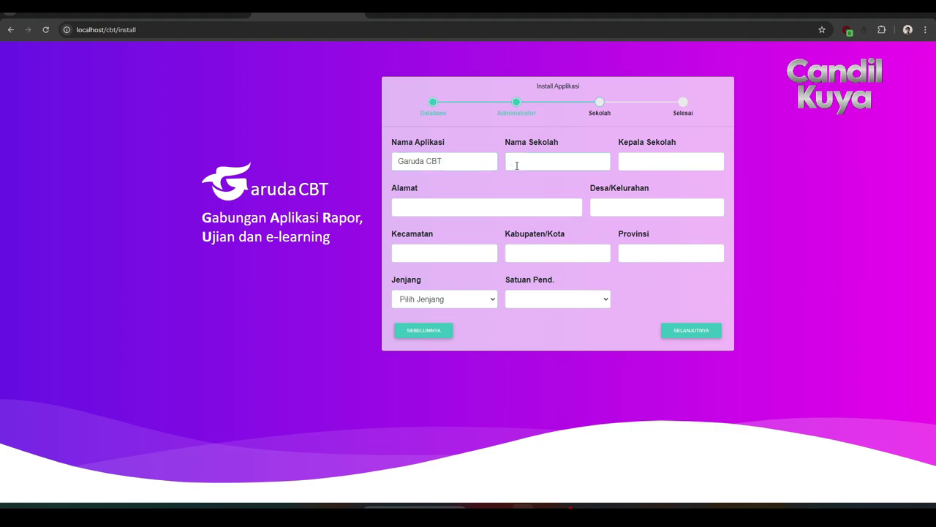
{"action": "type", "text": "SDN Cikuya"}
{"action": "left_click", "coordinate": [643, 166]}
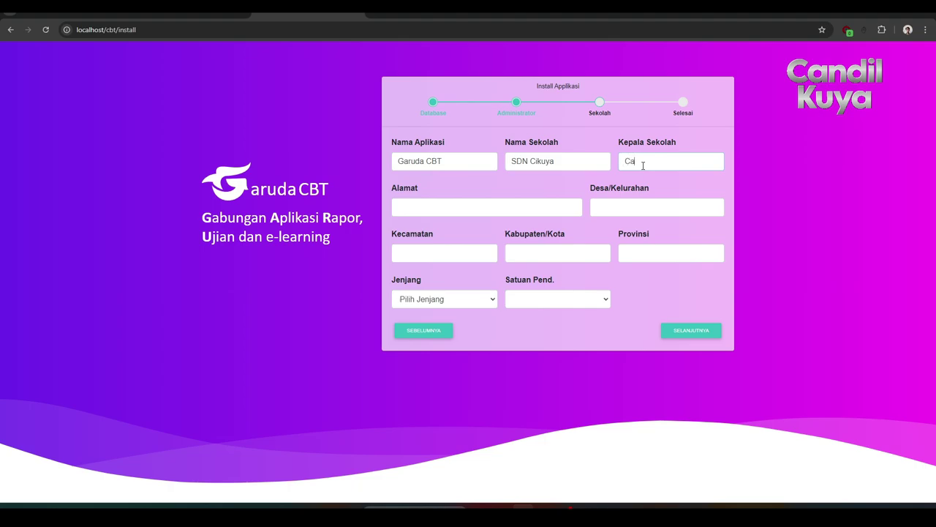
Fill in the school's street address, village, district, regency and province.
{"action": "left_click", "coordinate": [493, 203]}
{"action": "type", "text": "Kp"}
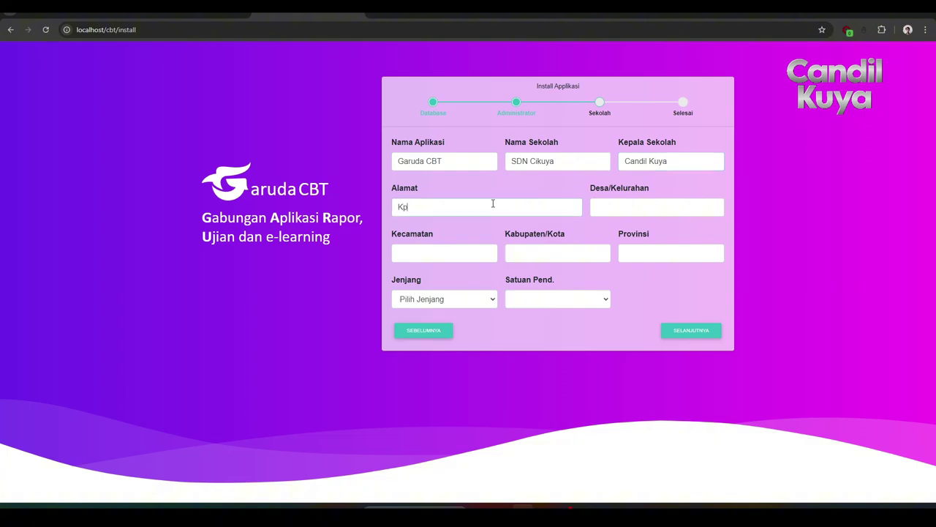
{"action": "type", "text": " Cikuya"}
{"action": "left_click", "coordinate": [632, 213]}
{"action": "type", "text": "Neg"}
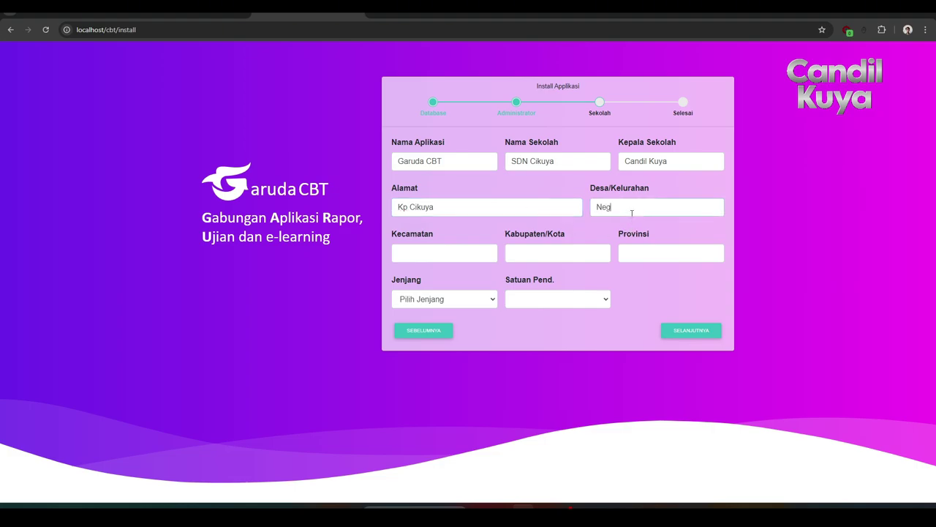
{"action": "type", "text": "lssari"}
{"action": "left_click", "coordinate": [445, 256]}
{"action": "type", "text": "Pagaden"}
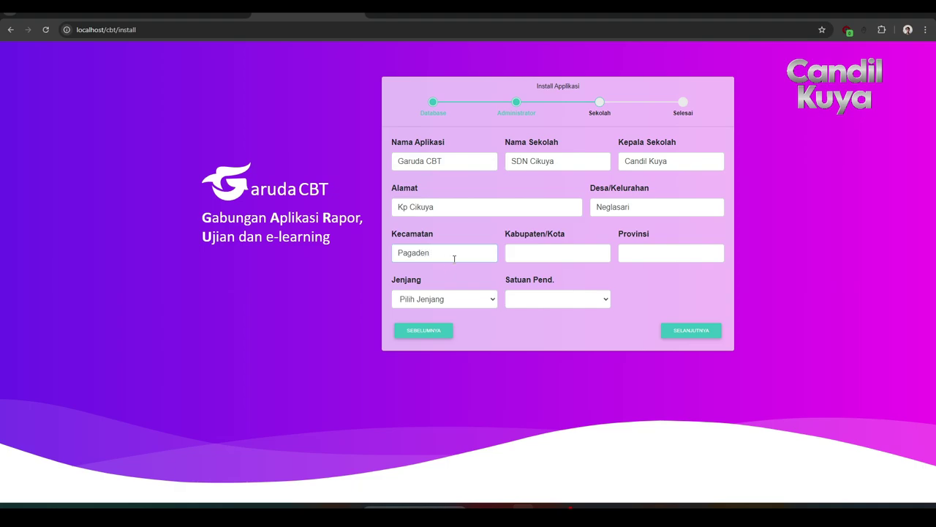
{"action": "left_click", "coordinate": [528, 252]}
{"action": "type", "text": "Subang"}
{"action": "left_click", "coordinate": [643, 257]}
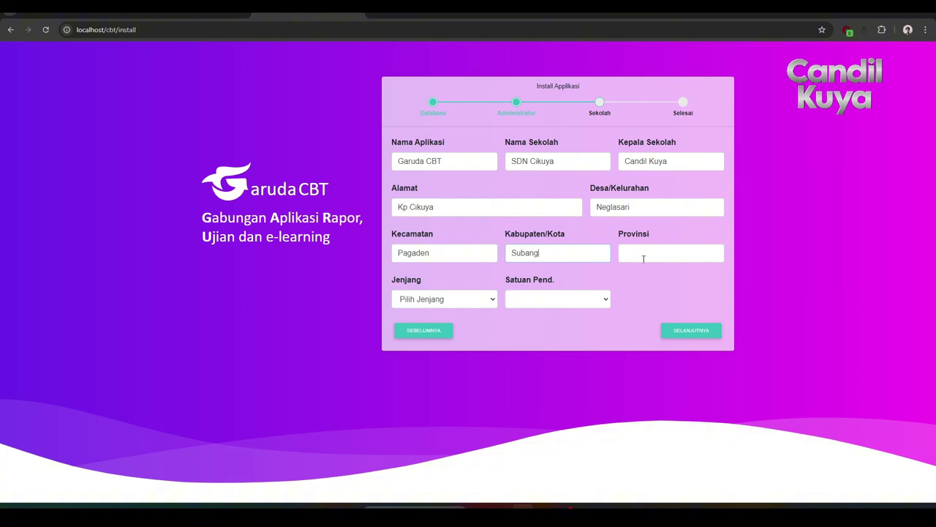
{"action": "type", "text": "Jawa Barat"}
Set Jenjang to SD/MI and Satuan Pend. to SD, then proceed to the summary.
{"action": "left_click", "coordinate": [471, 302]}
{"action": "left_click", "coordinate": [445, 328]}
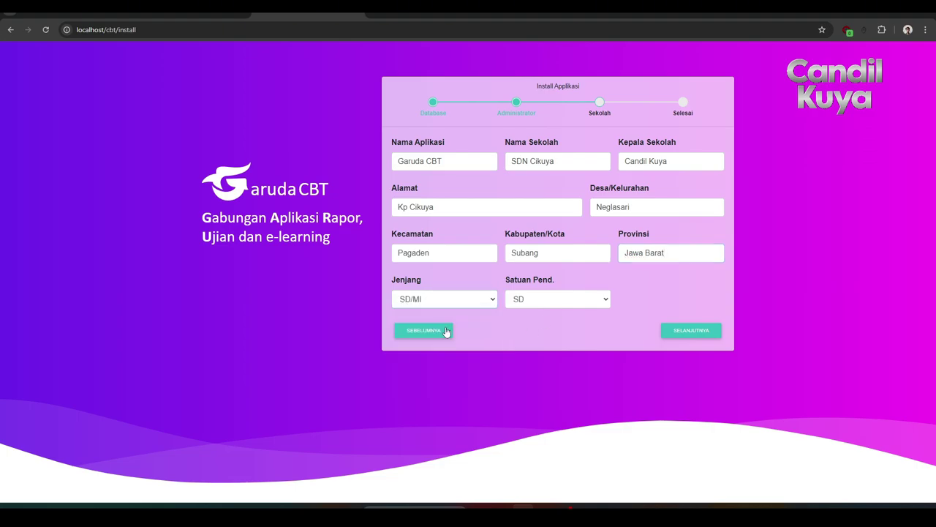
{"action": "left_click", "coordinate": [522, 304]}
{"action": "left_click", "coordinate": [523, 304]}
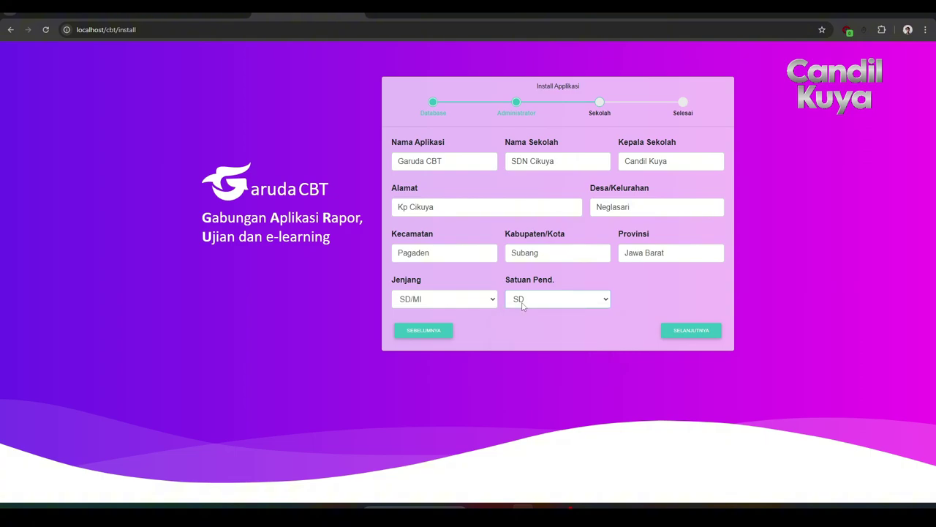
{"action": "left_click", "coordinate": [686, 335]}
{"action": "scroll", "coordinate": [574, 358], "scroll_direction": "down", "scroll_amount": 1}
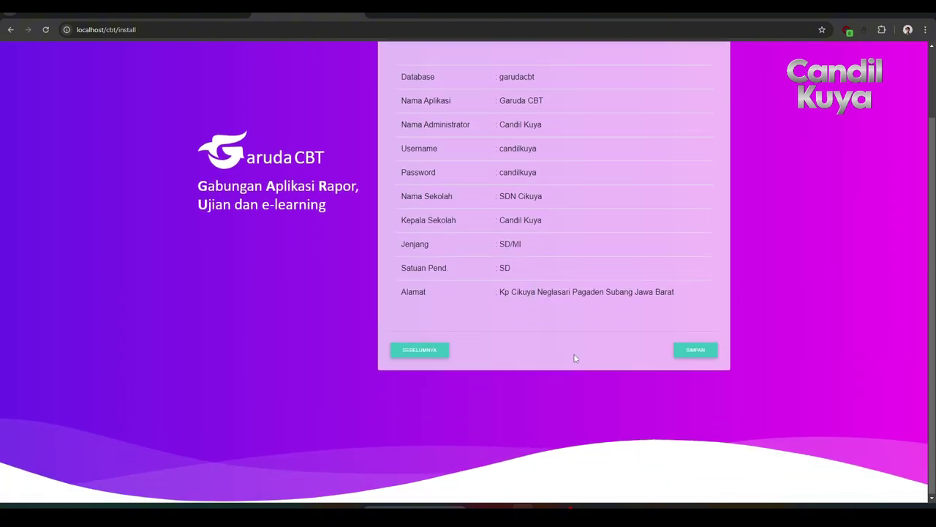
Save the installation, acknowledge the Sukses message, and dismiss the save-address popup.
{"action": "left_click", "coordinate": [689, 352]}
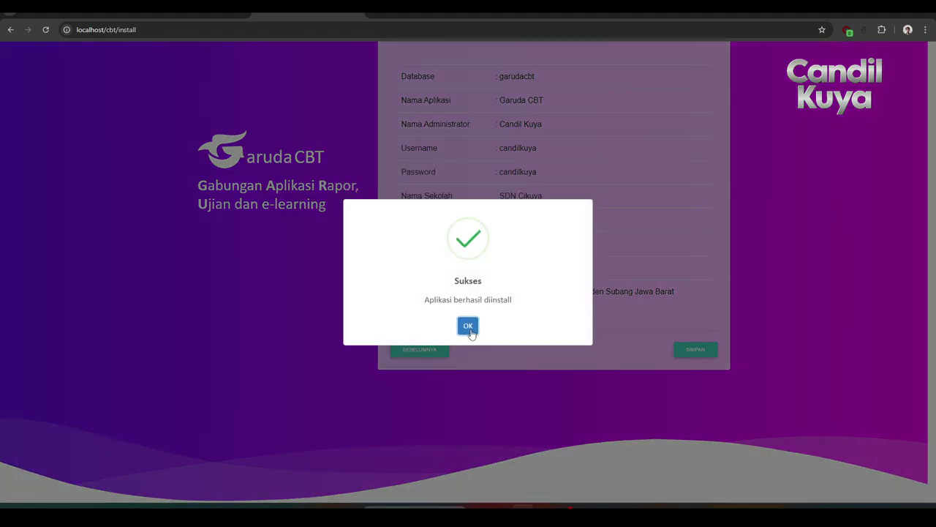
{"action": "left_click", "coordinate": [469, 326]}
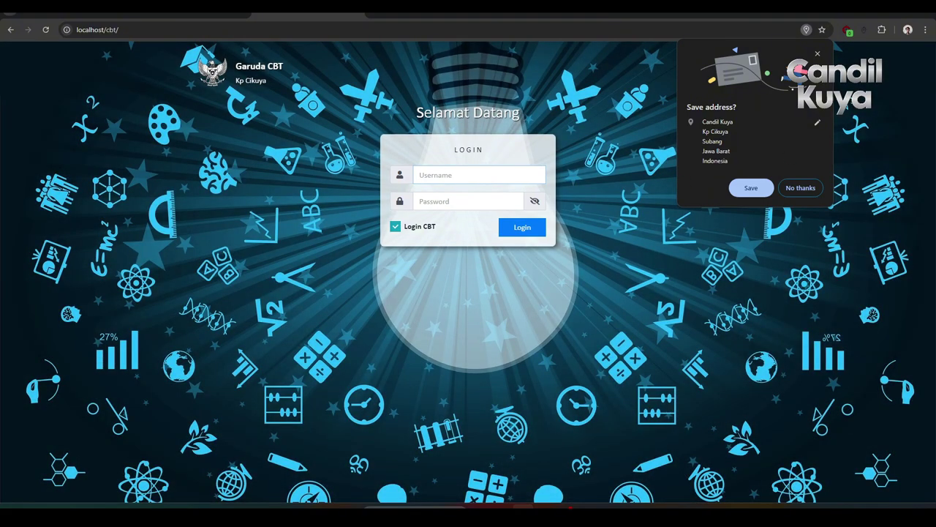
{"action": "left_click", "coordinate": [820, 55]}
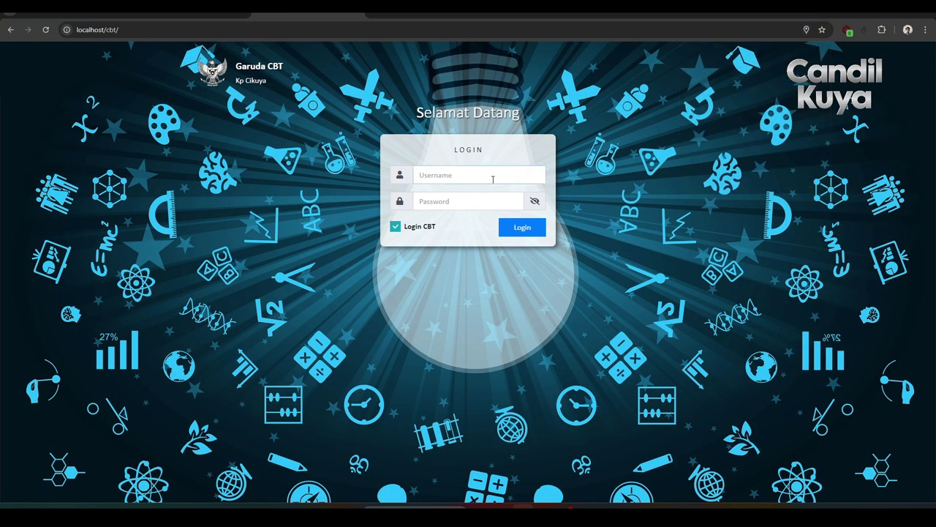
Log in with the administrator username and password.
{"action": "left_click", "coordinate": [480, 200]}
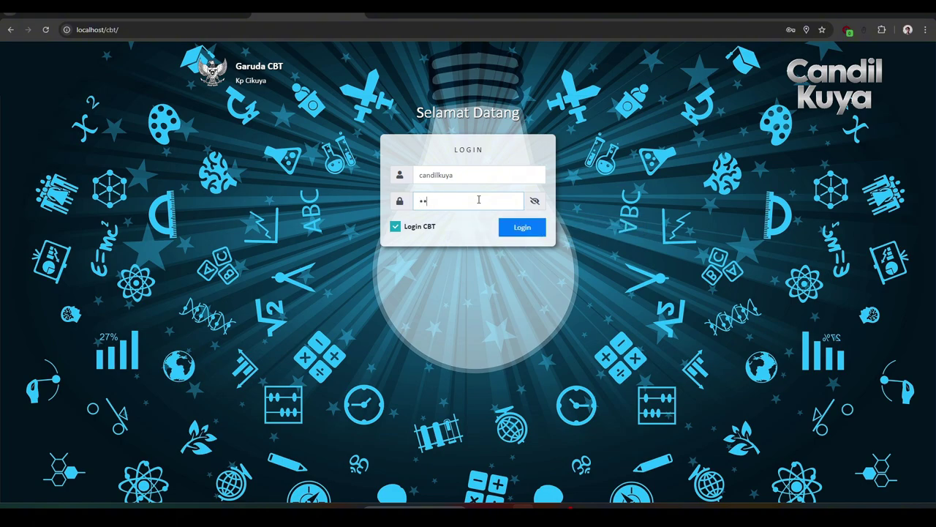
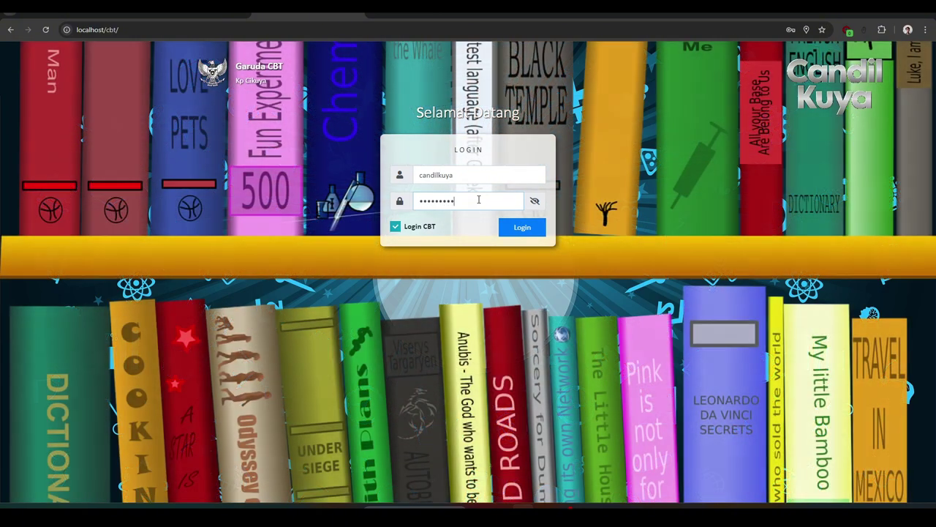
{"action": "left_click", "coordinate": [518, 232]}
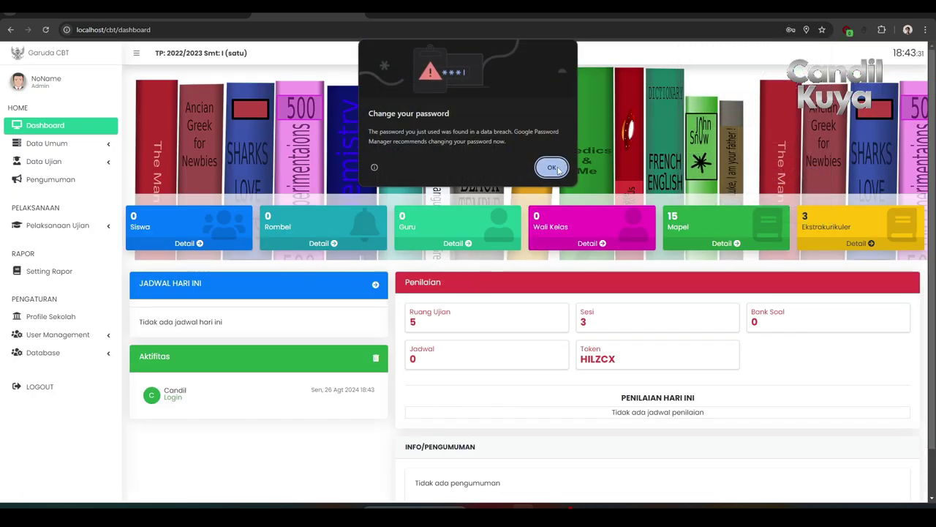
Dismiss the browser password popups and open Data Umum > Tahun Pelajaran.
{"action": "left_click", "coordinate": [551, 167]}
{"action": "left_click", "coordinate": [817, 54]}
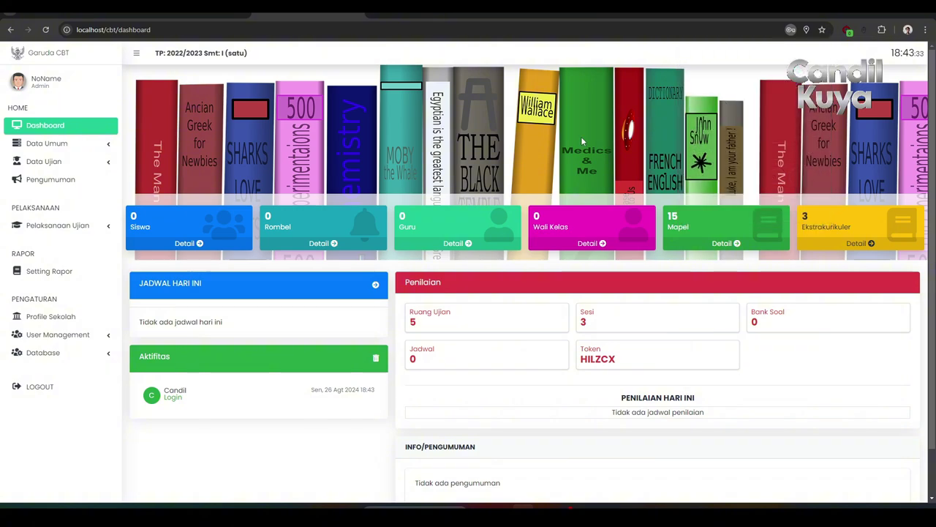
{"action": "scroll", "coordinate": [216, 228], "scroll_direction": "down", "scroll_amount": 1}
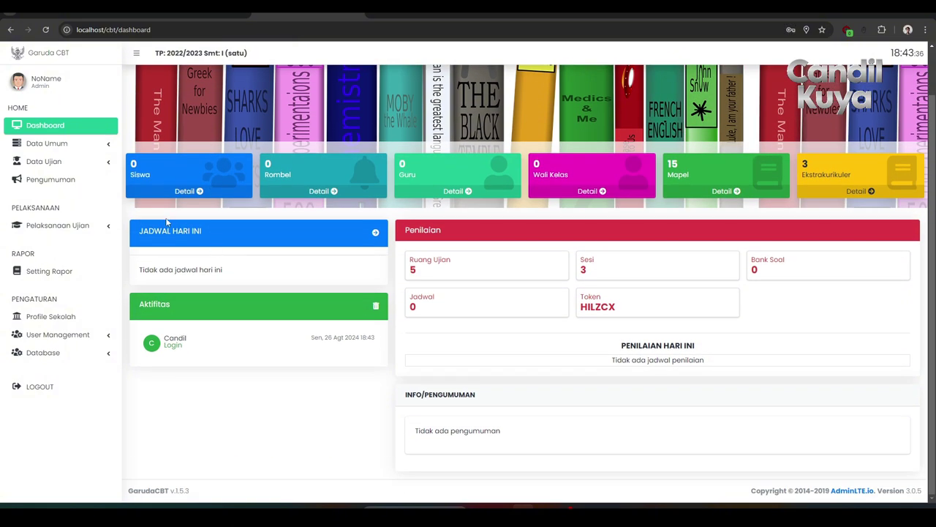
{"action": "scroll", "coordinate": [73, 175], "scroll_direction": "up", "scroll_amount": 1}
{"action": "left_click", "coordinate": [79, 147]}
{"action": "left_click", "coordinate": [79, 160]}
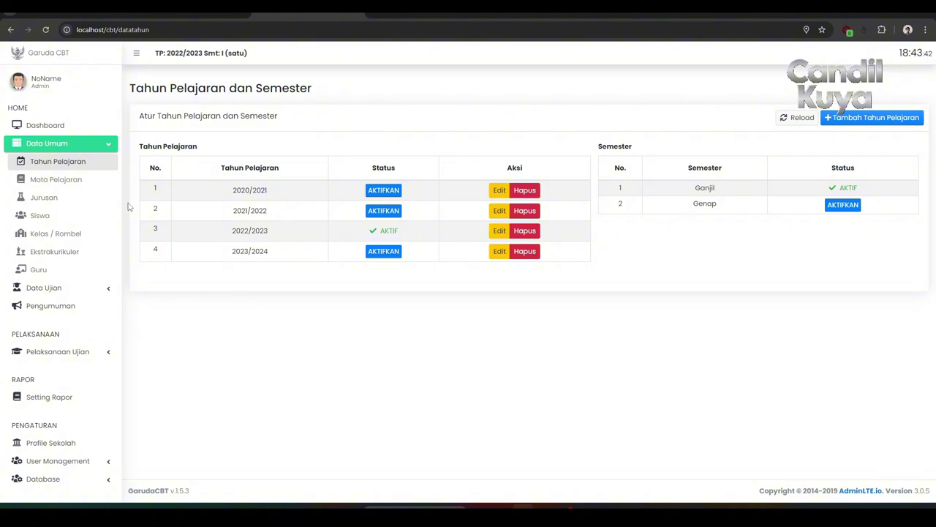
View the Mata Pelajaran, Jurusan, Siswa, Kelas / Rombel and Ekstrakurikuler pages in turn.
{"action": "left_click", "coordinate": [73, 184]}
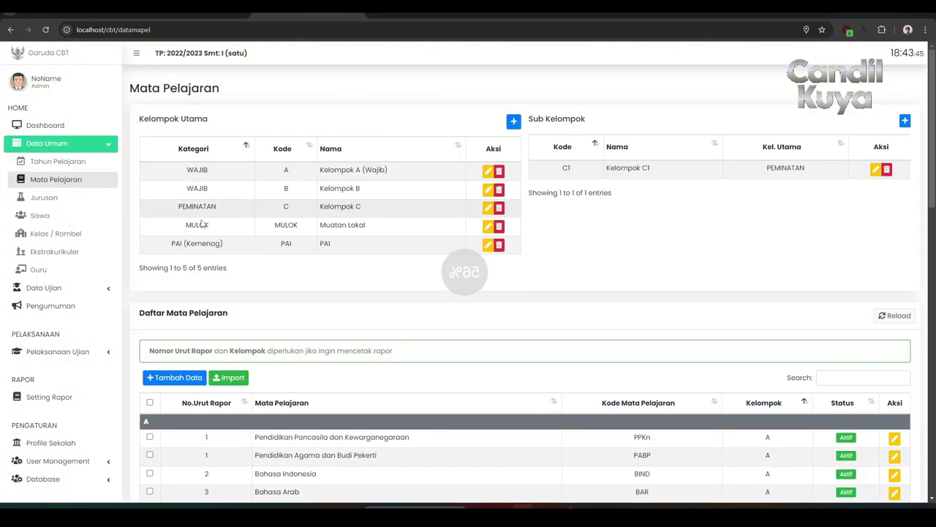
{"action": "scroll", "coordinate": [266, 232], "scroll_direction": "down", "scroll_amount": 4}
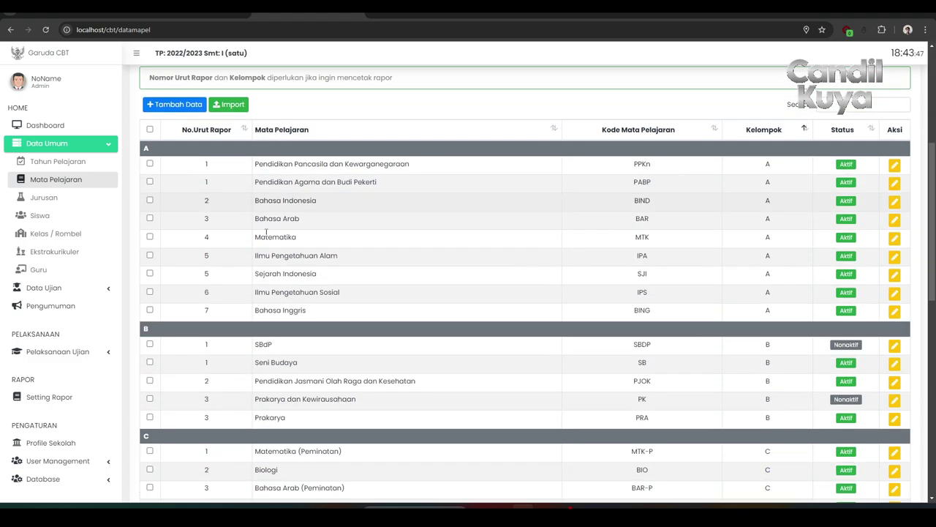
{"action": "scroll", "coordinate": [267, 233], "scroll_direction": "down", "scroll_amount": 6}
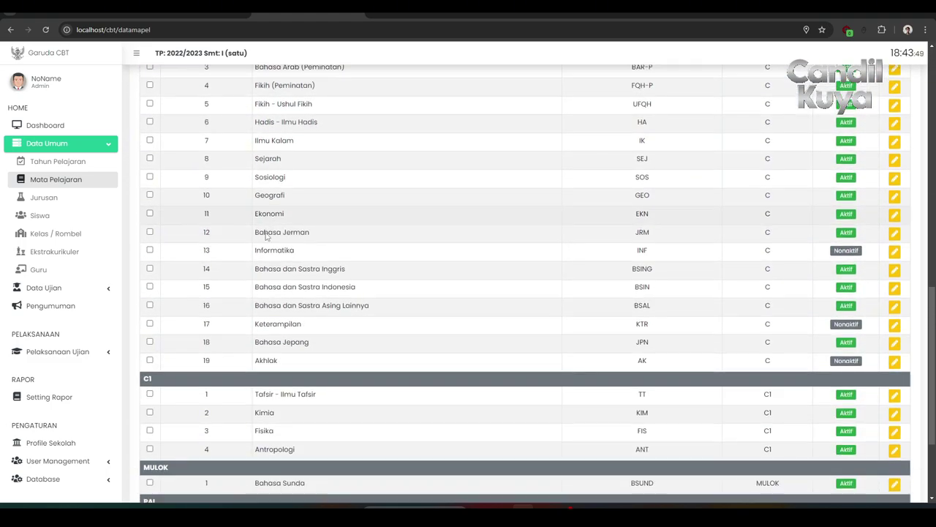
{"action": "scroll", "coordinate": [266, 234], "scroll_direction": "down", "scroll_amount": 2}
{"action": "scroll", "coordinate": [267, 236], "scroll_direction": "up", "scroll_amount": 15}
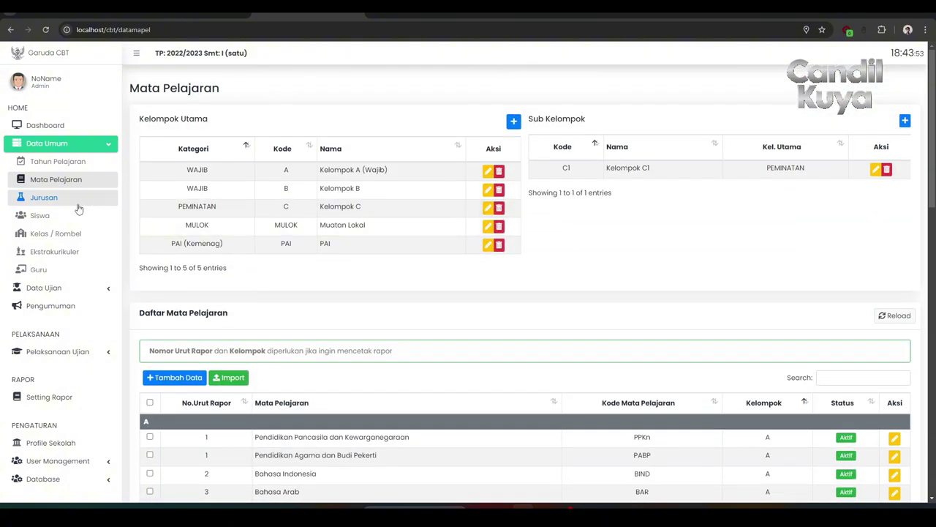
{"action": "left_click", "coordinate": [76, 204]}
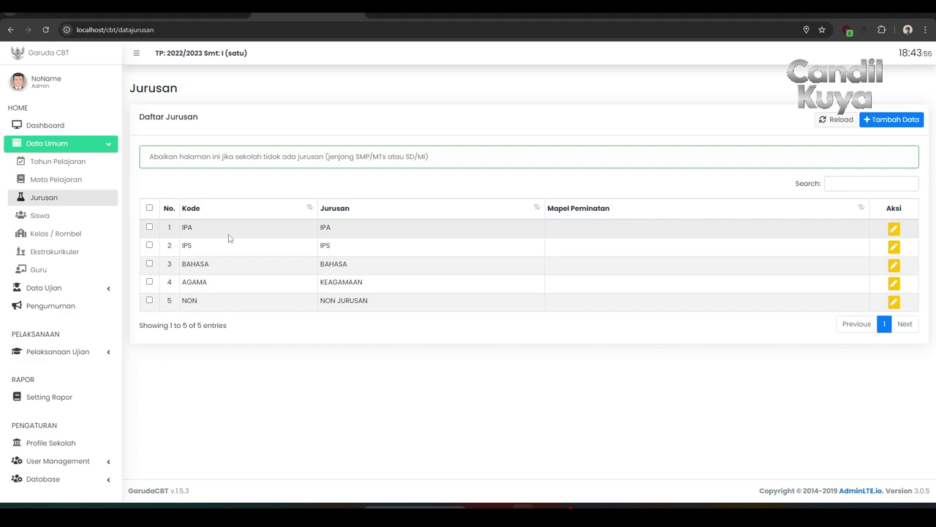
{"action": "left_click", "coordinate": [72, 218]}
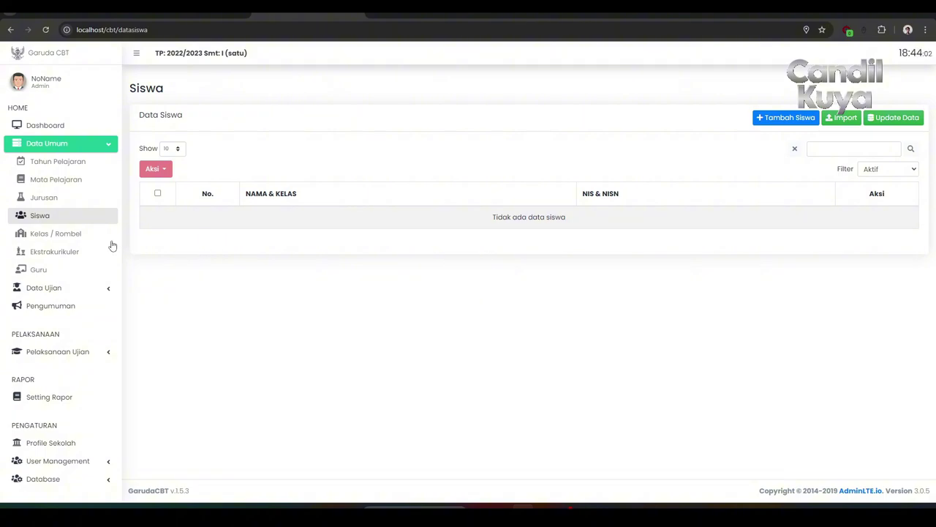
{"action": "left_click", "coordinate": [85, 241]}
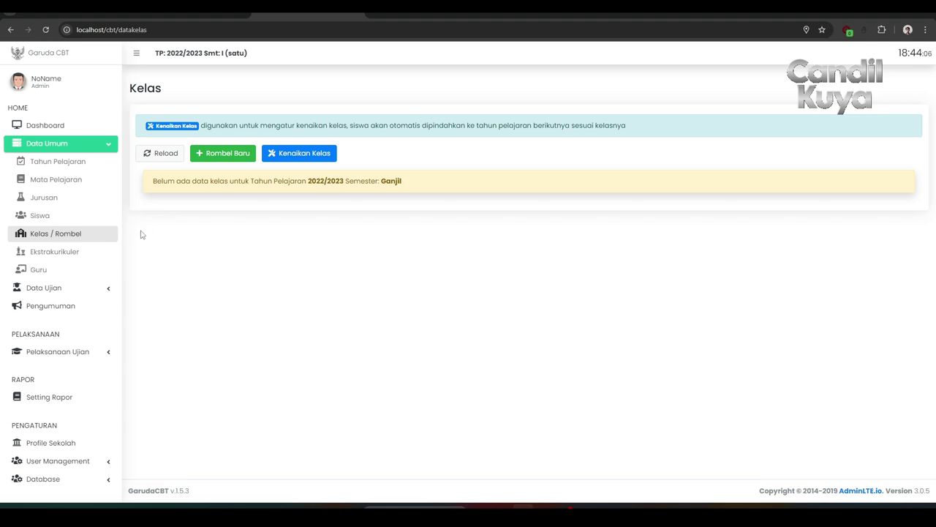
{"action": "left_click", "coordinate": [85, 252]}
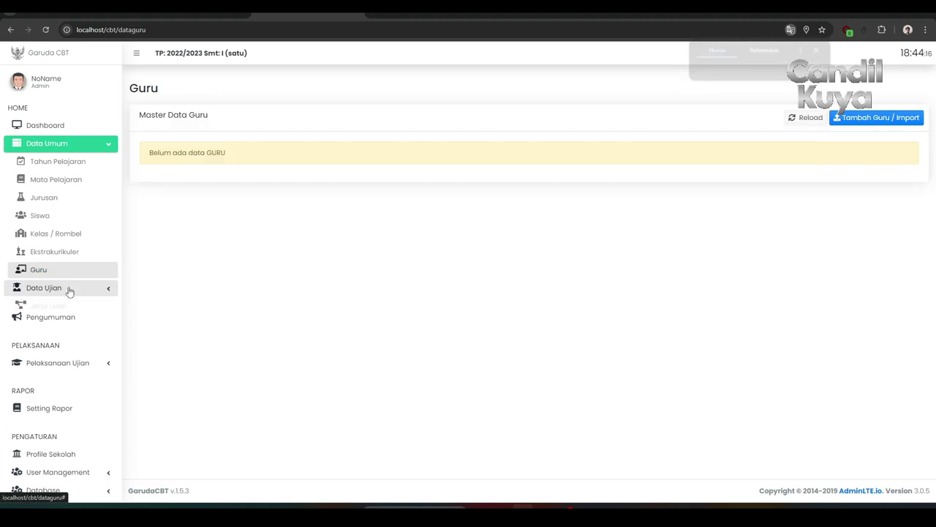
Expand Data Ujian and view Jenis Ujian, Sesi with its class list, and Nomor Peserta.
{"action": "left_click", "coordinate": [69, 289]}
{"action": "scroll", "coordinate": [68, 291], "scroll_direction": "down", "scroll_amount": 2}
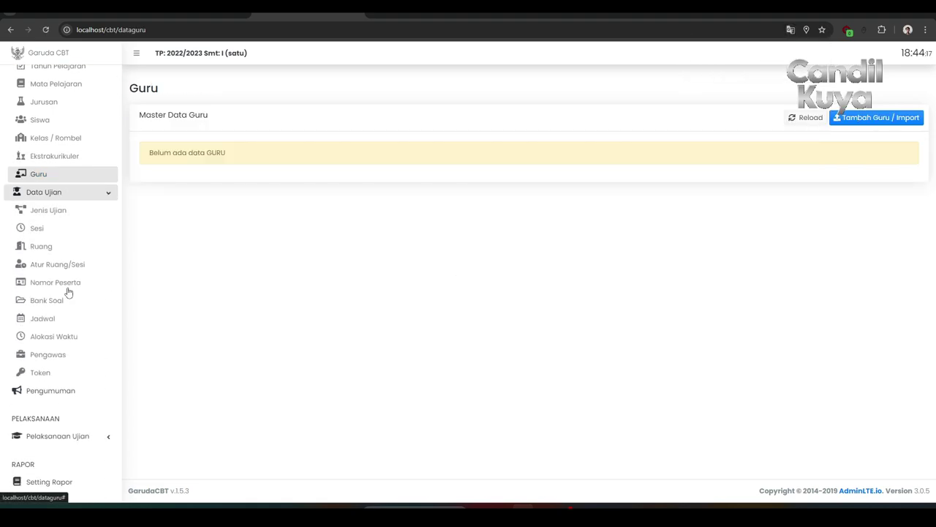
{"action": "left_click", "coordinate": [64, 213]}
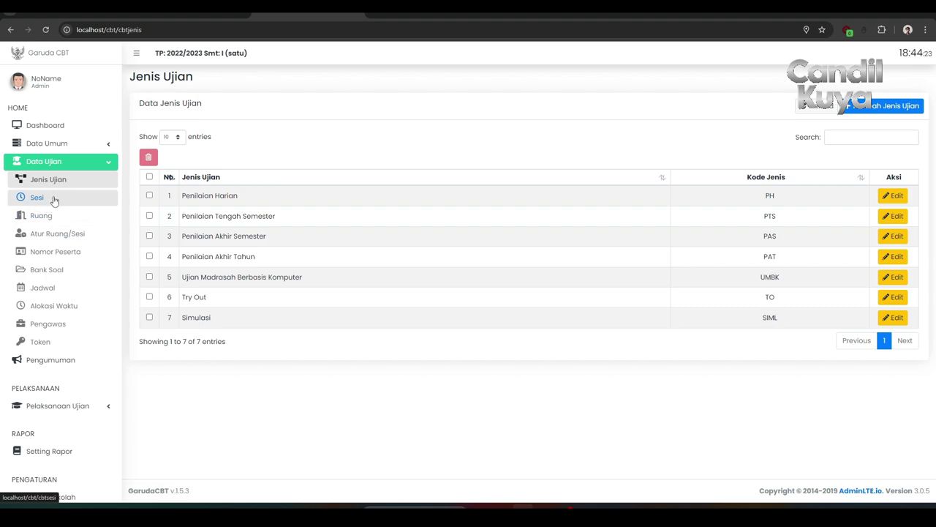
{"action": "left_click", "coordinate": [53, 199]}
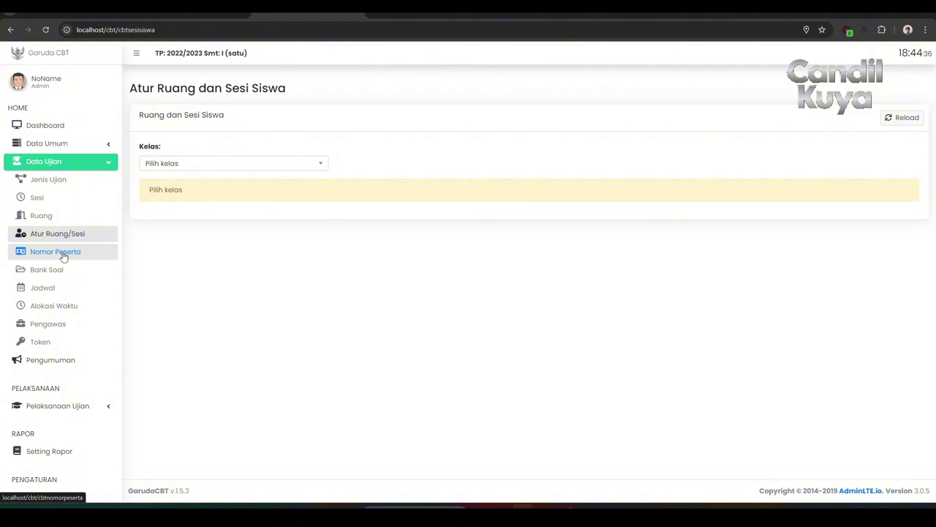
{"action": "left_click", "coordinate": [202, 170]}
{"action": "left_click", "coordinate": [202, 170]}
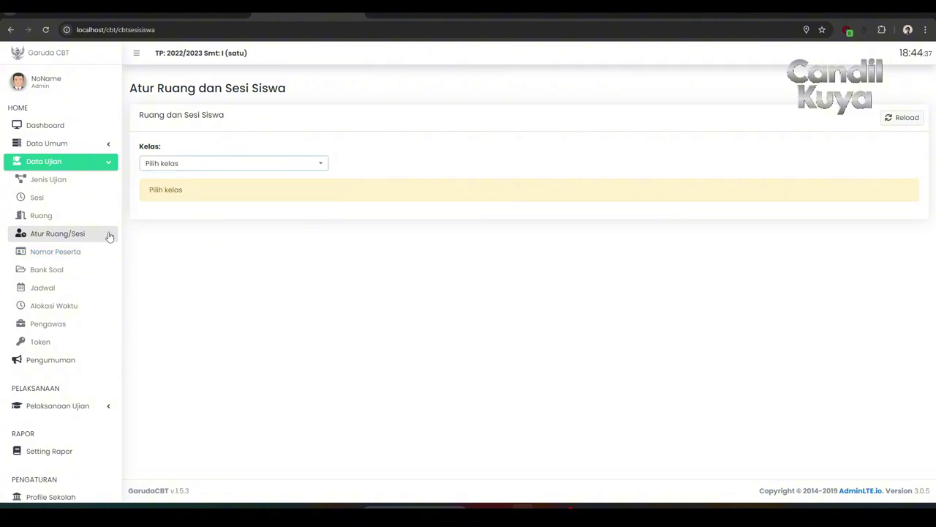
{"action": "left_click", "coordinate": [84, 251]}
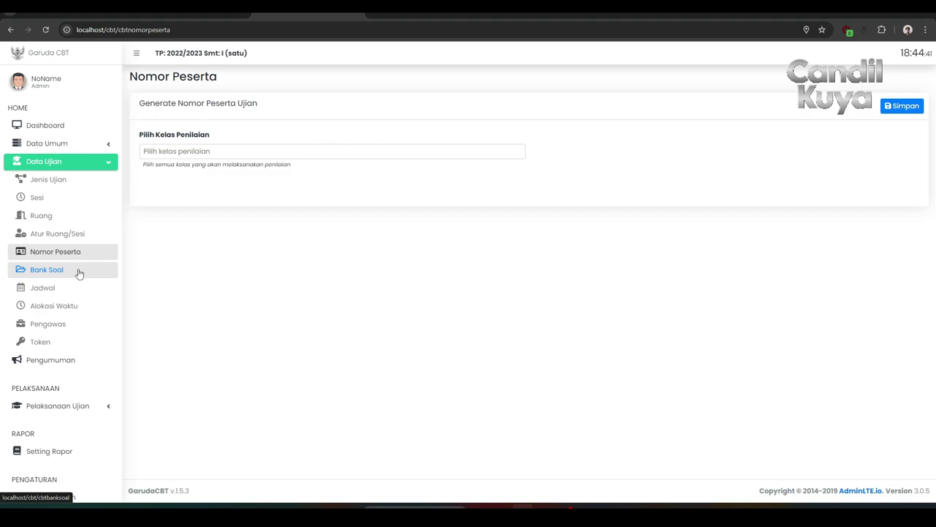
View Bank Soal, Jadwal, and Alokasi Waktu, checking its exam type, level and Filter choices.
{"action": "left_click", "coordinate": [79, 272]}
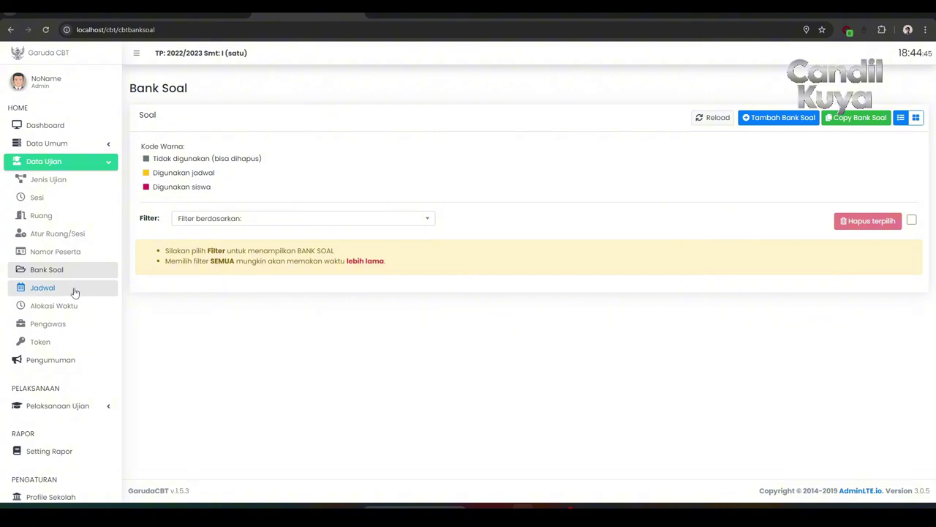
{"action": "left_click", "coordinate": [73, 289]}
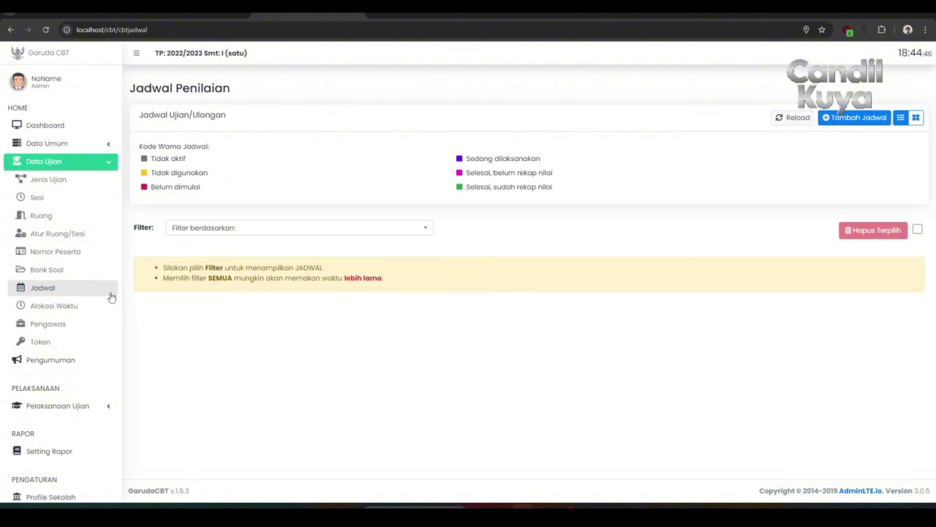
{"action": "left_click", "coordinate": [72, 307]}
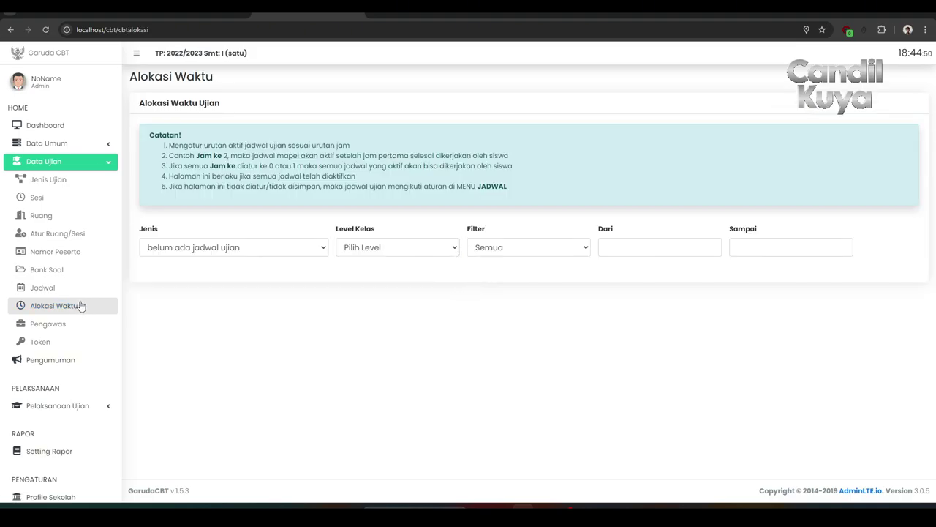
{"action": "left_click", "coordinate": [202, 251]}
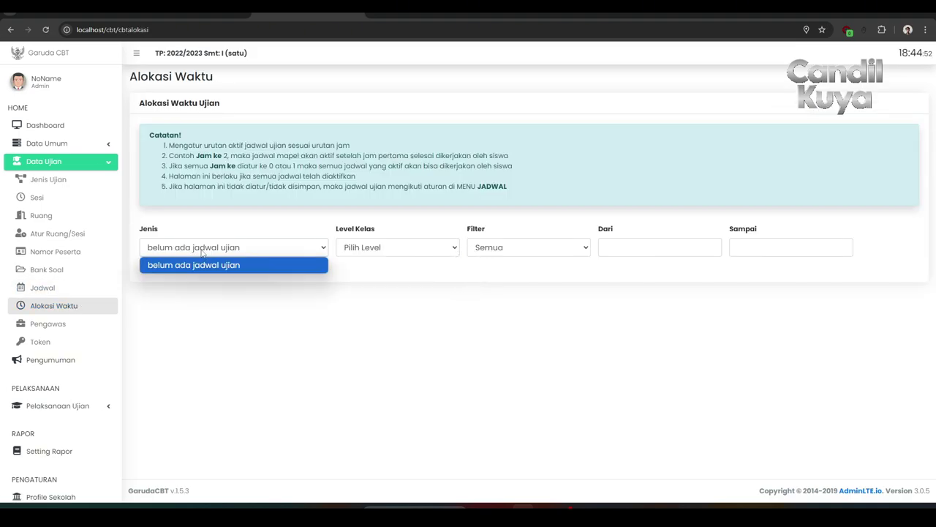
{"action": "left_click", "coordinate": [356, 250]}
{"action": "left_click", "coordinate": [495, 248]}
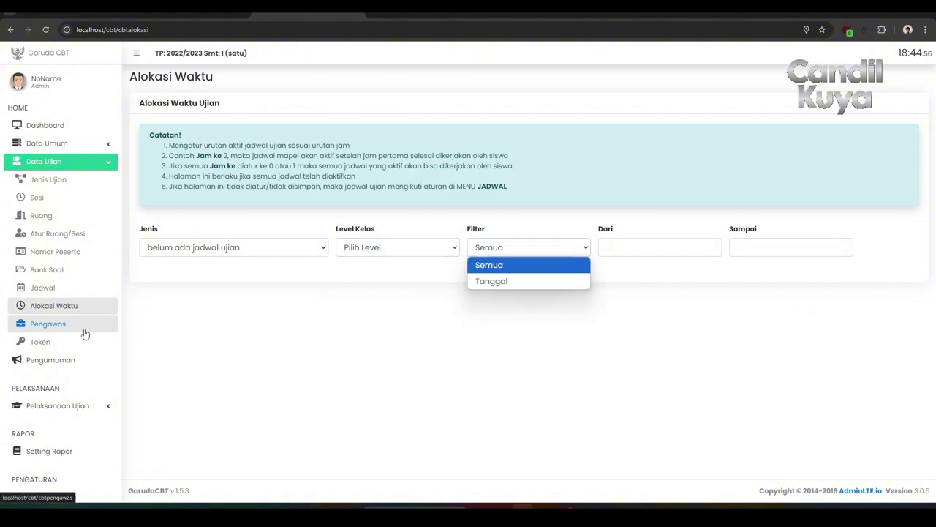
View Pengawas with its exam type list, then Token Ujian, then Pengumuman.
{"action": "left_click", "coordinate": [60, 326]}
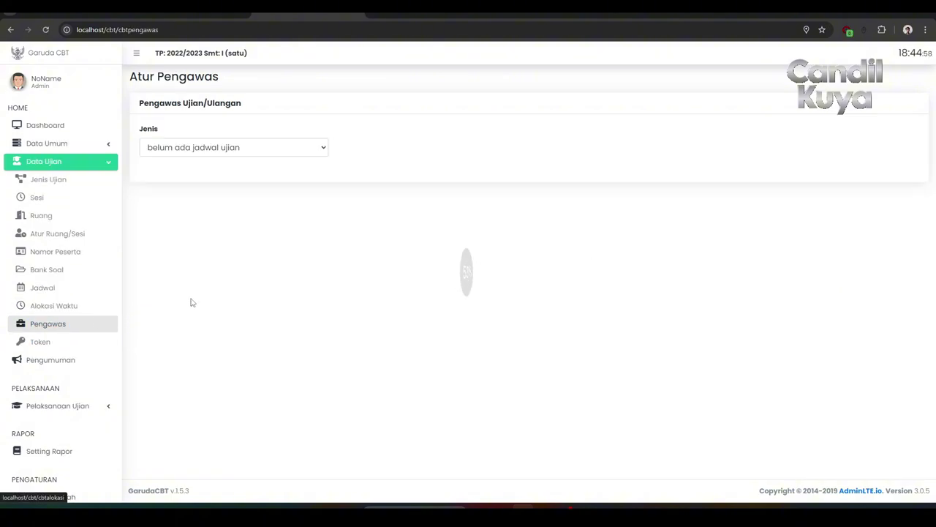
{"action": "left_click", "coordinate": [214, 156]}
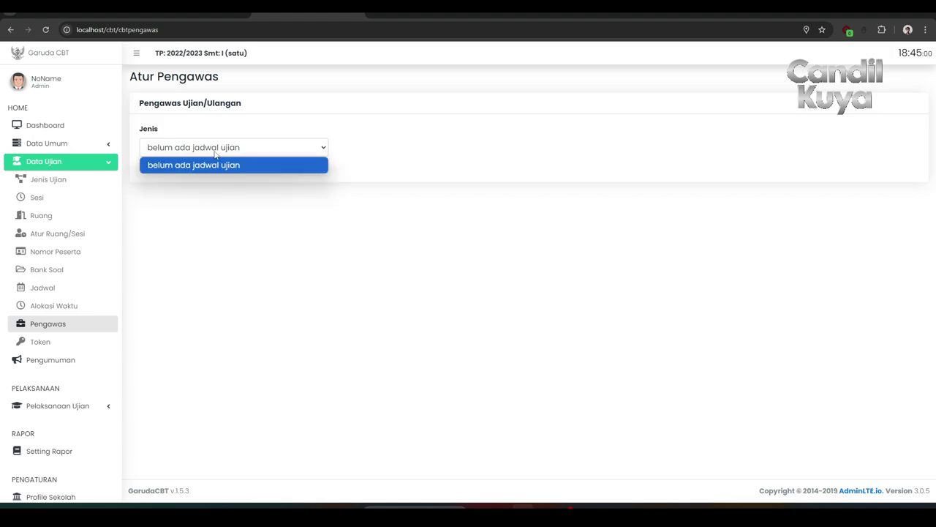
{"action": "left_click", "coordinate": [216, 157]}
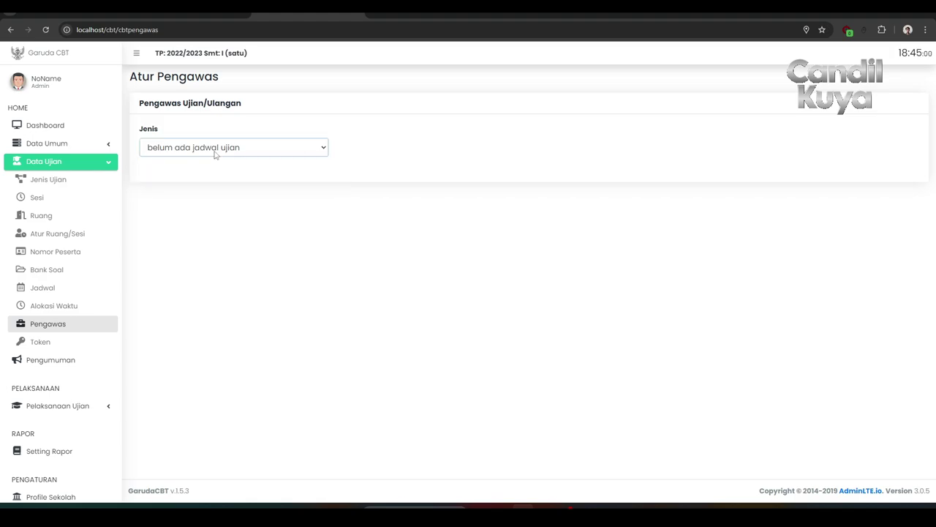
{"action": "left_click", "coordinate": [73, 343]}
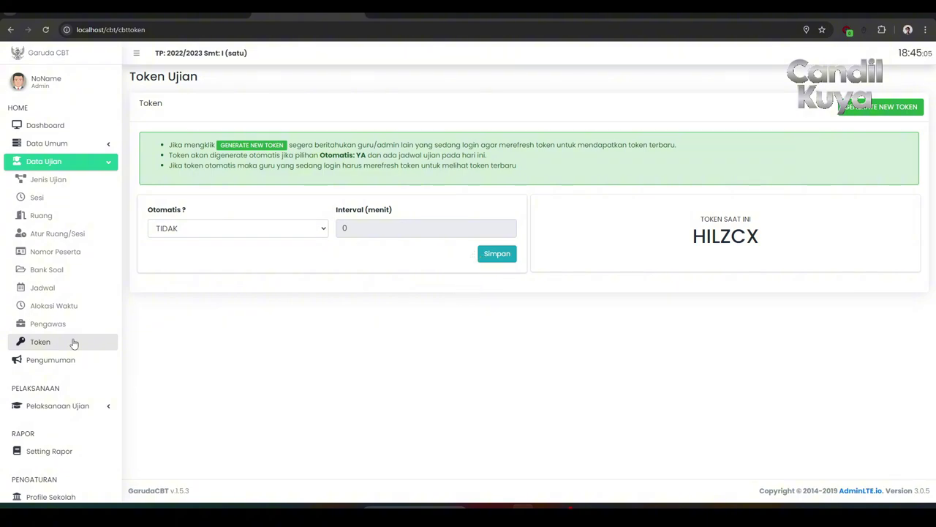
{"action": "scroll", "coordinate": [73, 341], "scroll_direction": "down", "scroll_amount": 2}
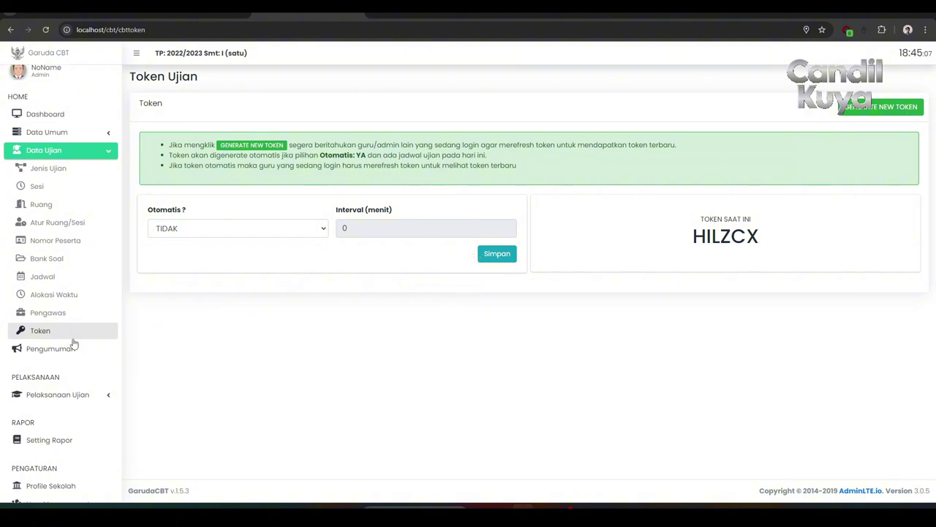
{"action": "left_click", "coordinate": [69, 317]}
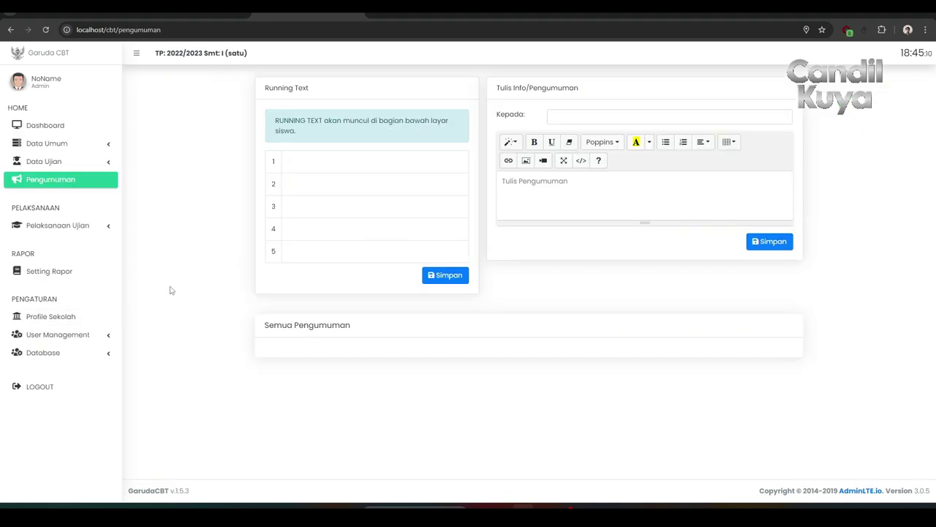
Inspect the Running Text rows and Kepada recipient list, then expand Pelaksanaan Ujian.
{"action": "left_click", "coordinate": [335, 166]}
{"action": "left_click", "coordinate": [368, 191]}
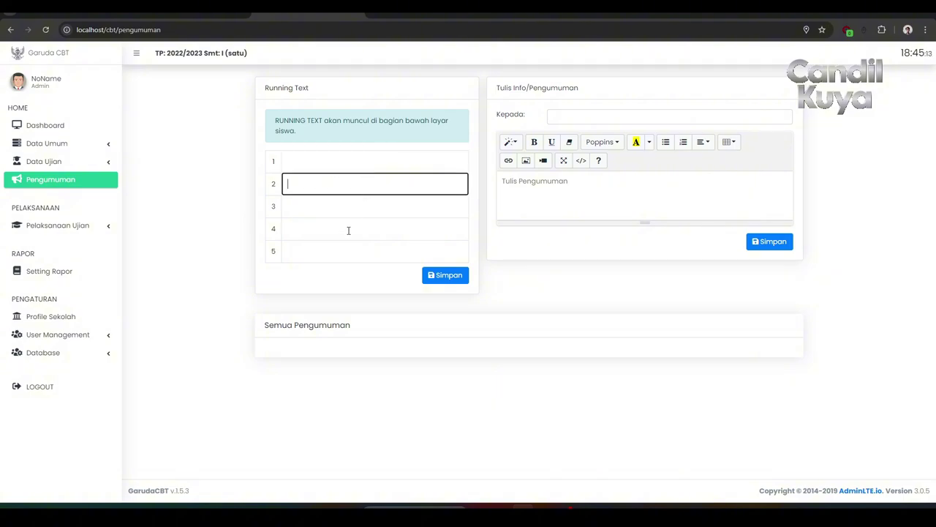
{"action": "left_click", "coordinate": [229, 275]}
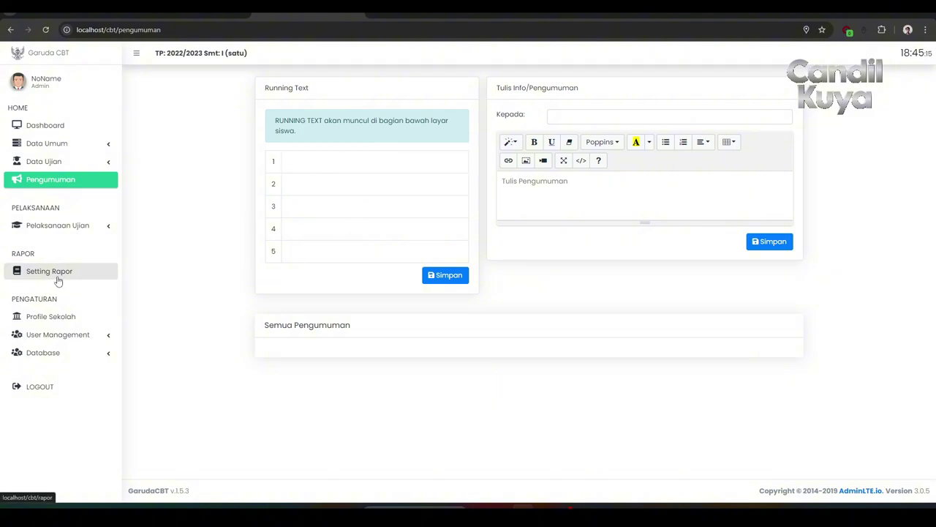
{"action": "left_click", "coordinate": [560, 115]}
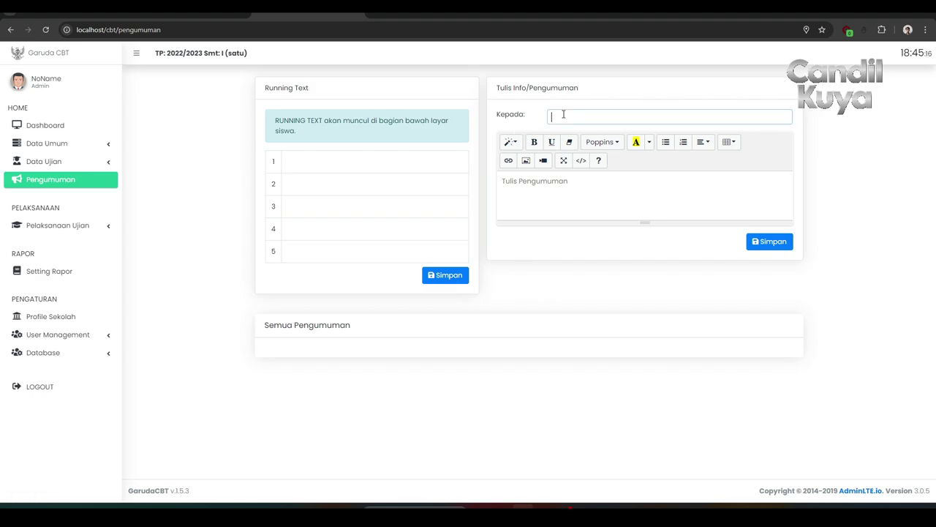
{"action": "left_click", "coordinate": [203, 198]}
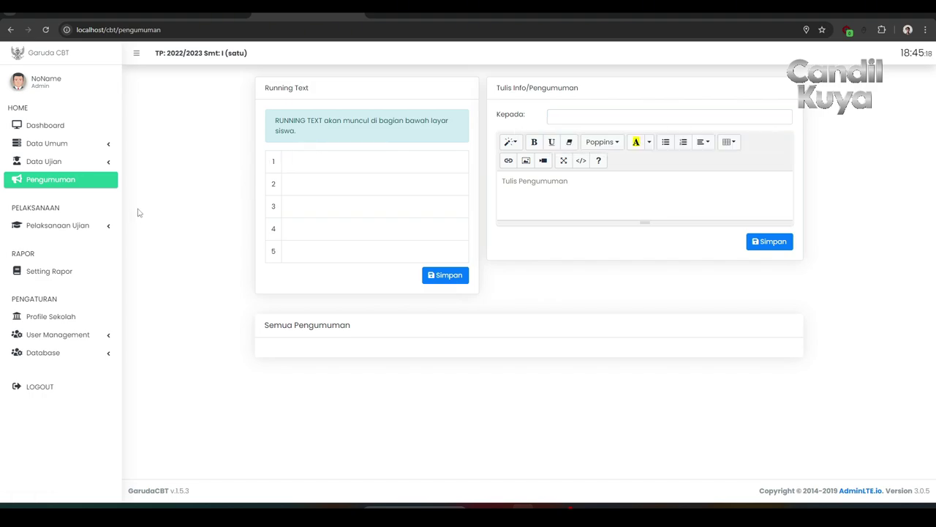
{"action": "left_click", "coordinate": [63, 225]}
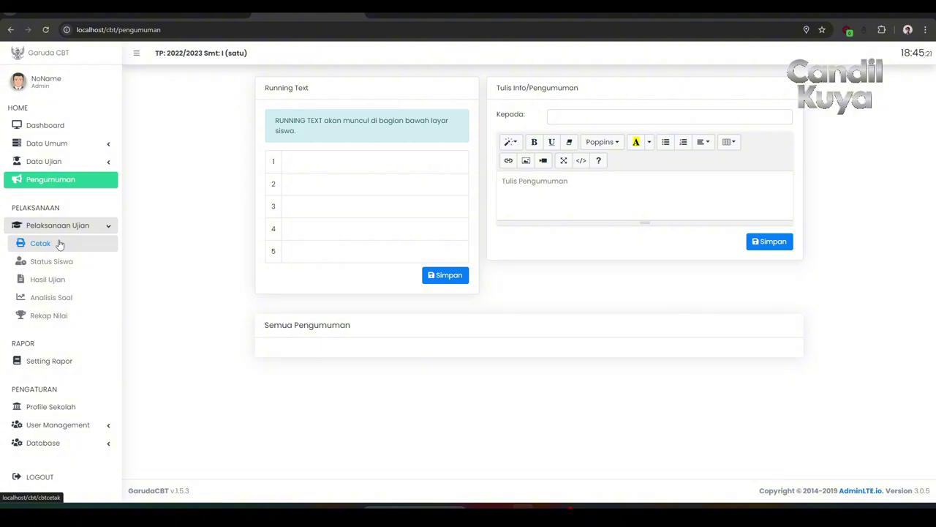
Open the Cetak print page and review the Kartu Peserta card print settings.
{"action": "left_click", "coordinate": [60, 245]}
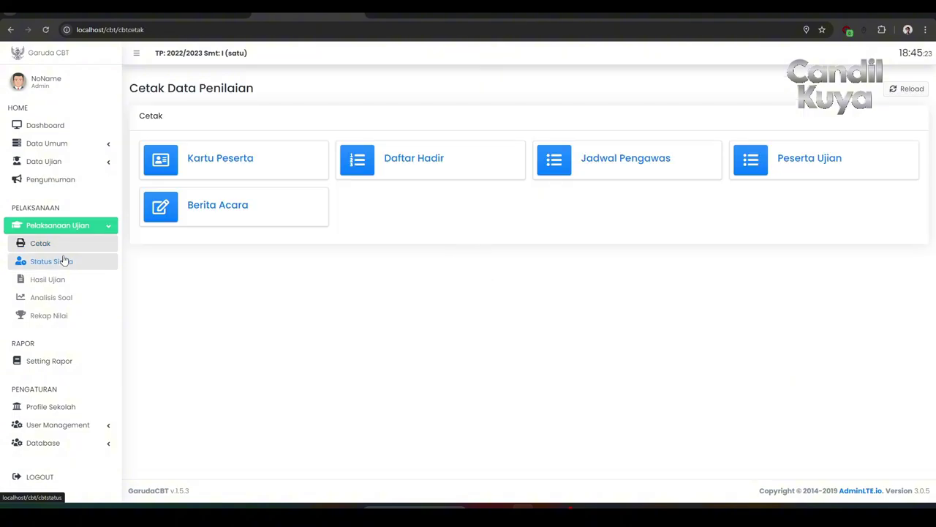
{"action": "left_click", "coordinate": [213, 170]}
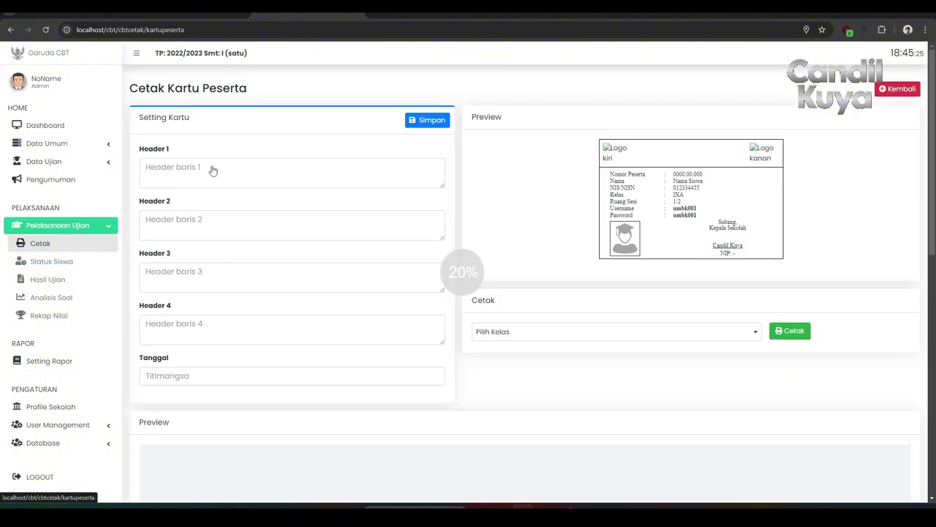
{"action": "scroll", "coordinate": [196, 210], "scroll_direction": "down", "scroll_amount": 1}
{"action": "scroll", "coordinate": [197, 210], "scroll_direction": "up", "scroll_amount": 1}
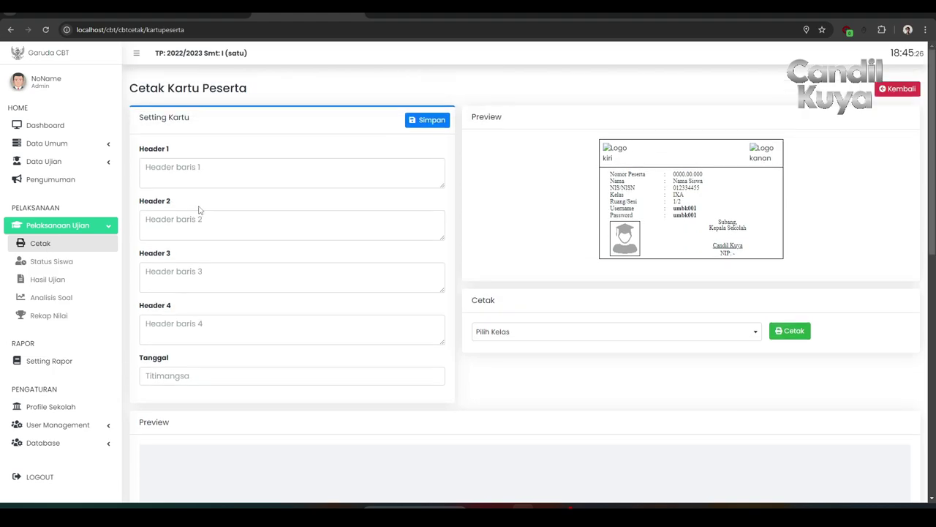
{"action": "left_click", "coordinate": [11, 30]}
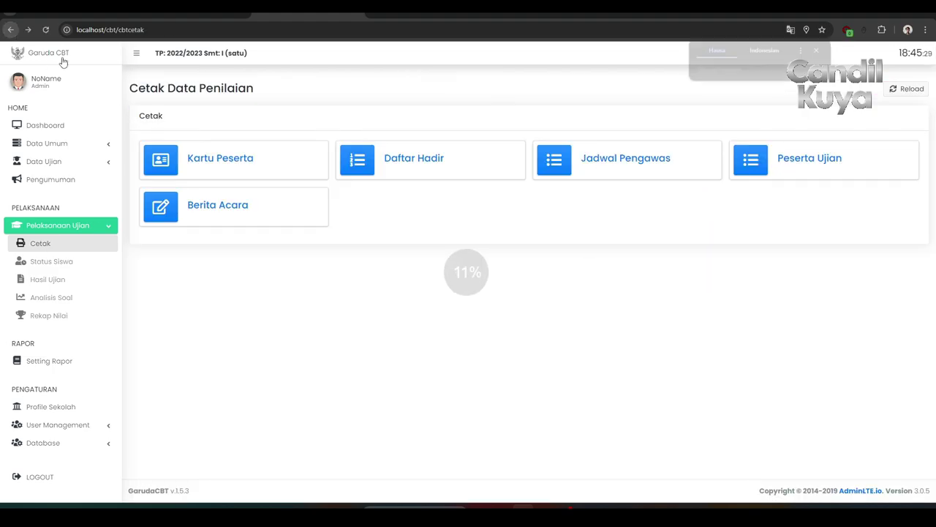
Preview the Daftar Hadir, Jadwal Pengawas and Peserta Ujian print pages in turn.
{"action": "left_click", "coordinate": [399, 165]}
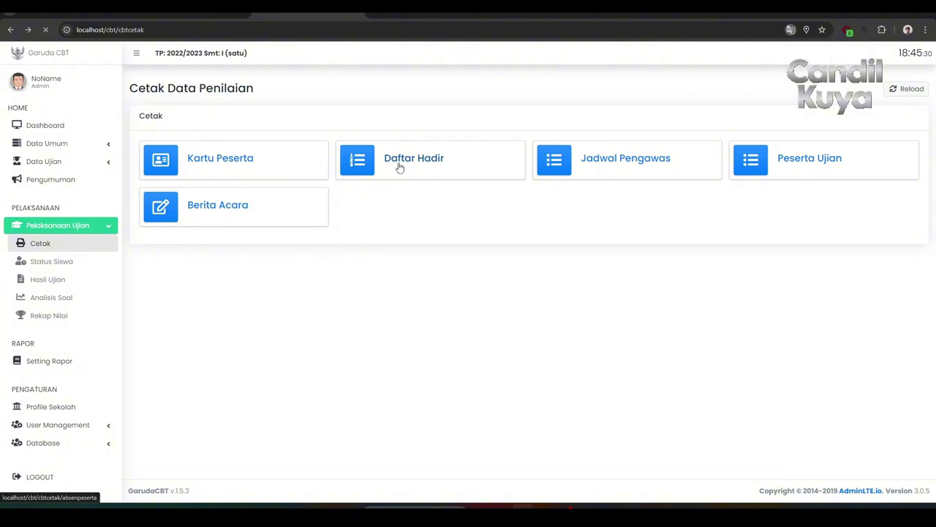
{"action": "left_click", "coordinate": [11, 30]}
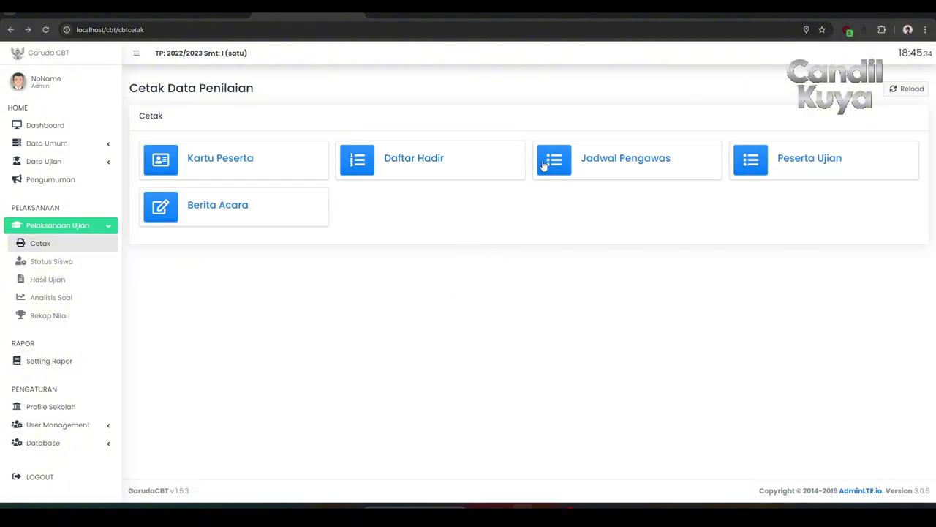
{"action": "left_click", "coordinate": [583, 166]}
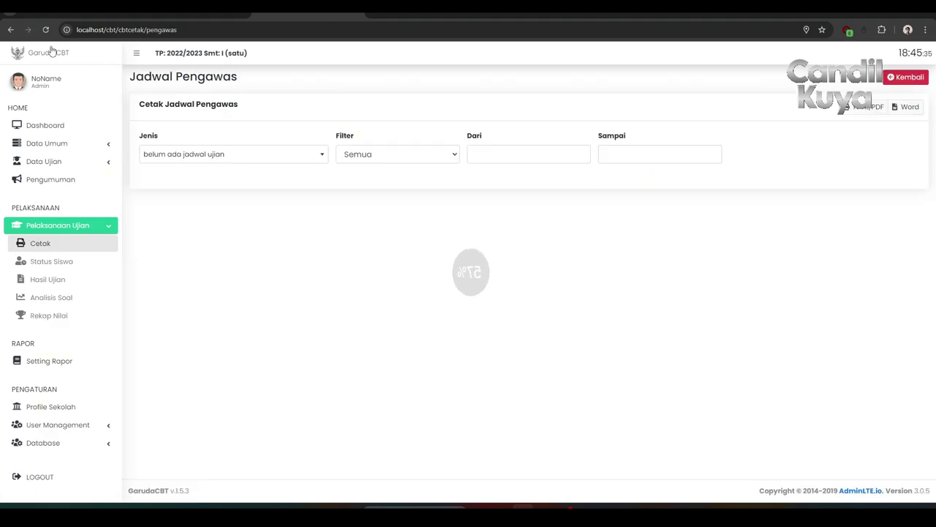
{"action": "left_click", "coordinate": [10, 30]}
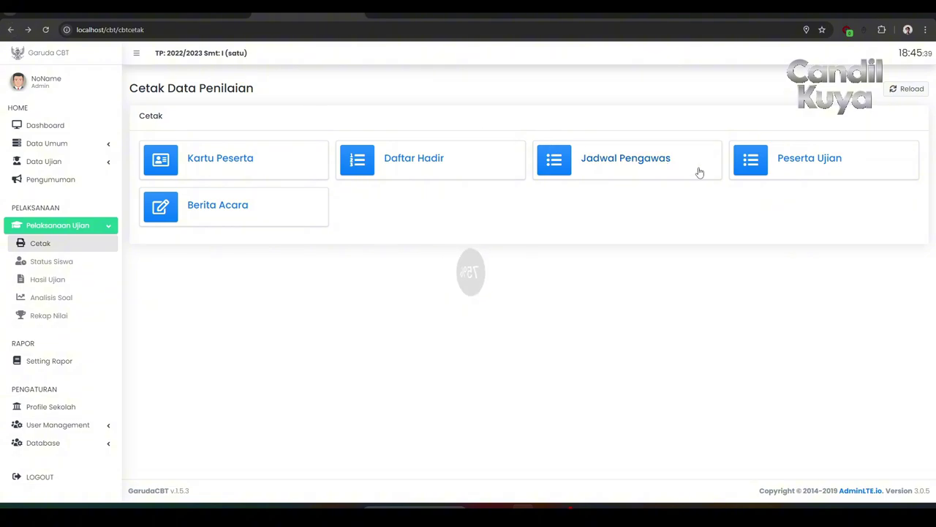
{"action": "left_click", "coordinate": [772, 173]}
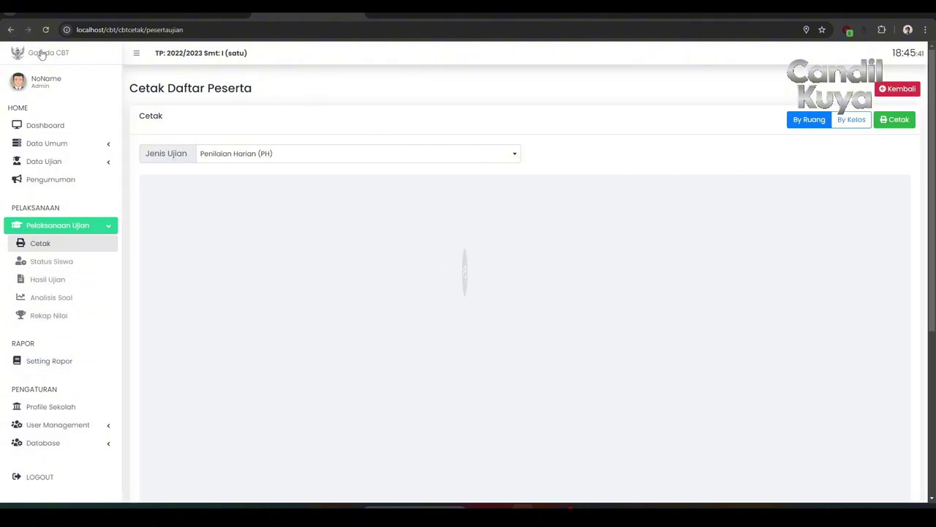
{"action": "left_click", "coordinate": [10, 30]}
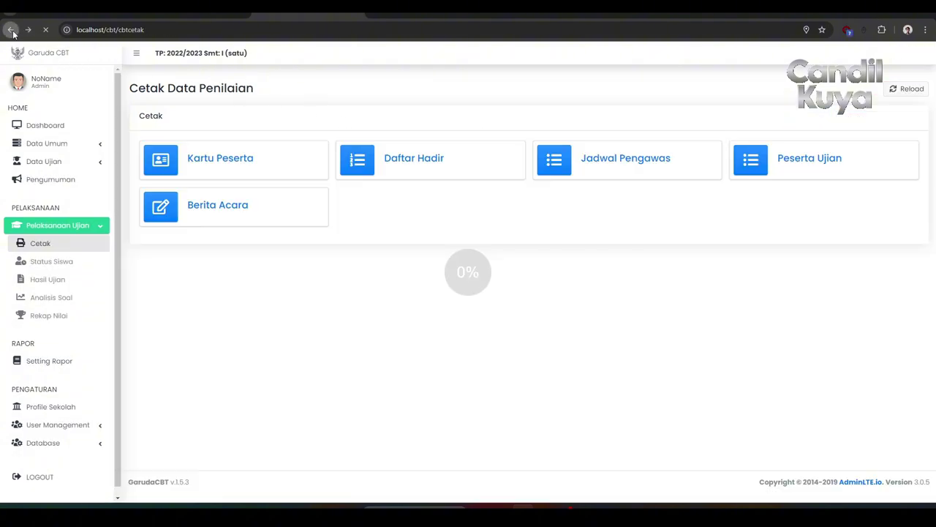
Inspect the Berita Acara exam report page, then return to Cetak Data Penilaian.
{"action": "left_click", "coordinate": [177, 207]}
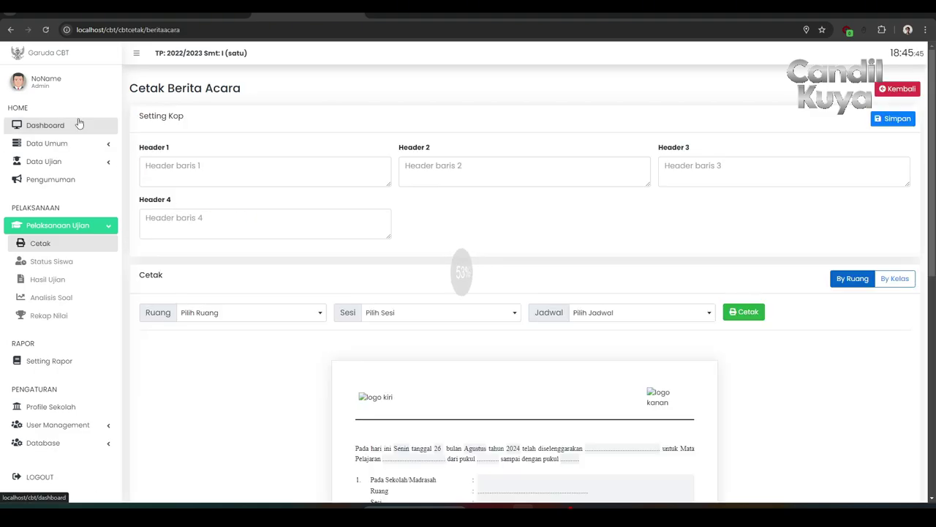
{"action": "scroll", "coordinate": [207, 219], "scroll_direction": "down", "scroll_amount": 7}
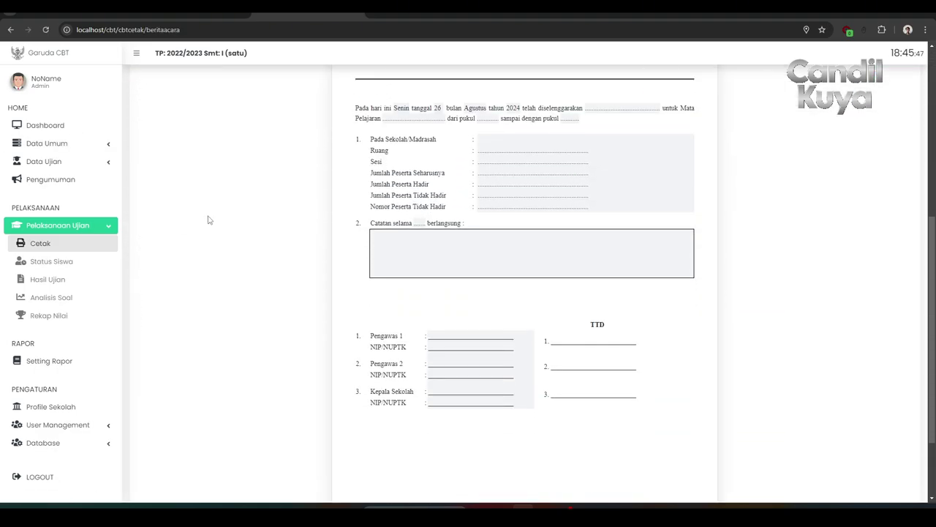
{"action": "scroll", "coordinate": [207, 219], "scroll_direction": "up", "scroll_amount": 5}
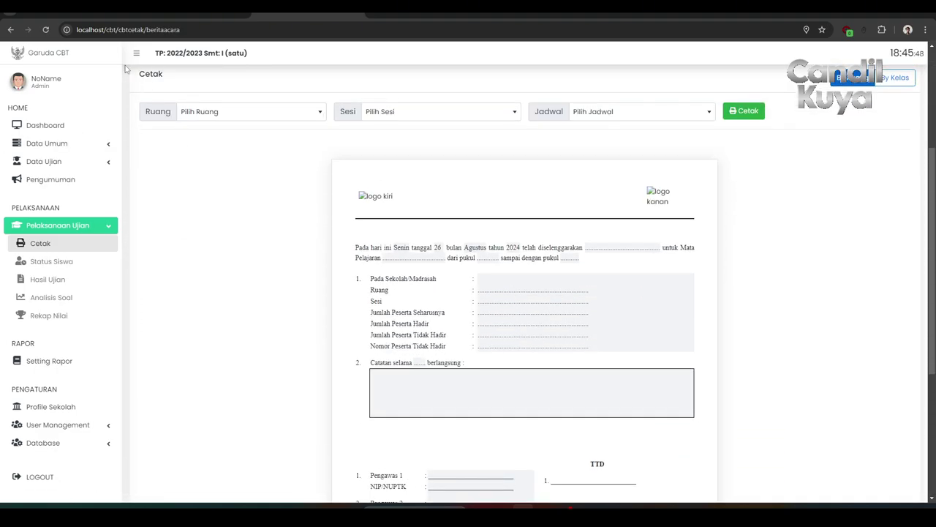
{"action": "left_click", "coordinate": [12, 30]}
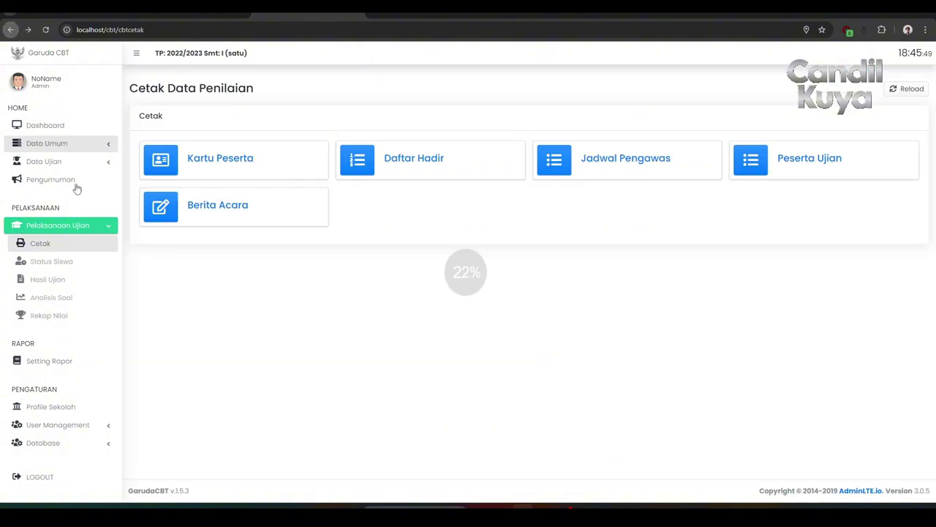
Browse the Status Siswa, Hasil Ujian and Analisis Soal pages under Pelaksanaan Ujian.
{"action": "left_click", "coordinate": [67, 265]}
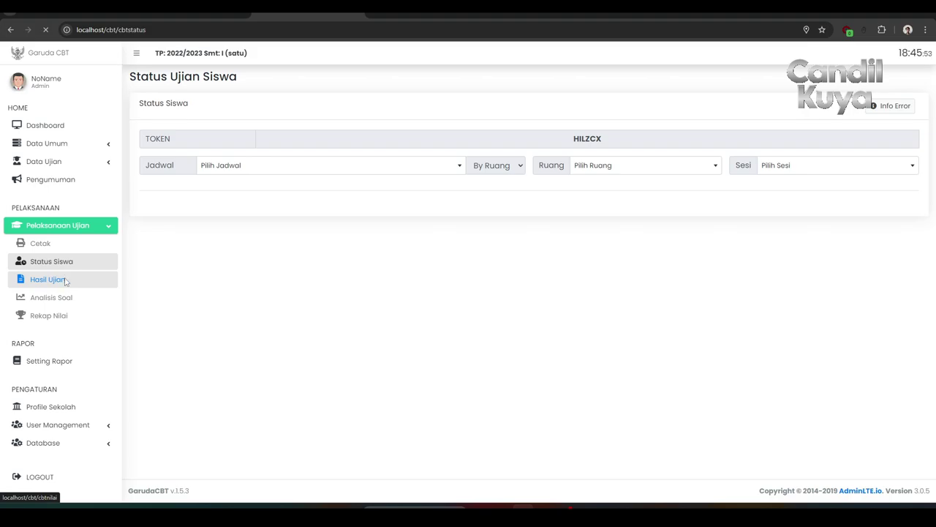
{"action": "left_click", "coordinate": [65, 282]}
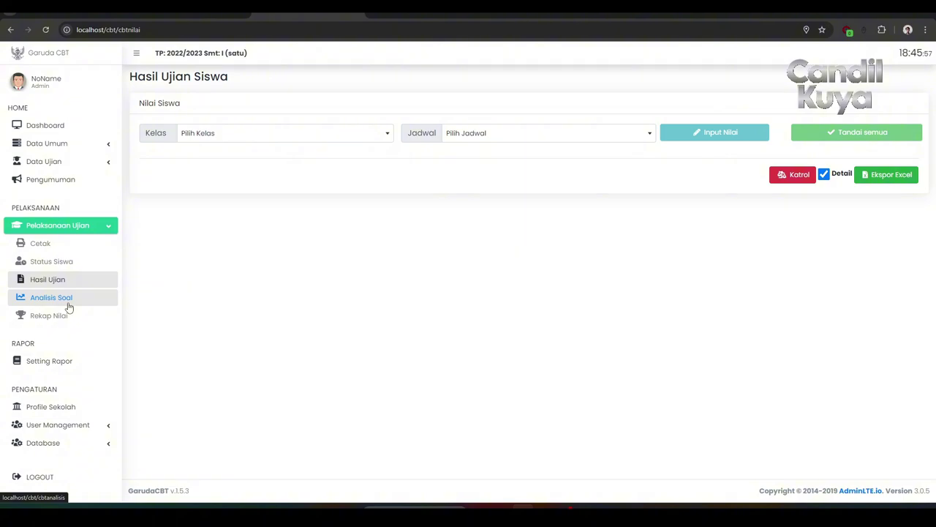
{"action": "left_click", "coordinate": [68, 305]}
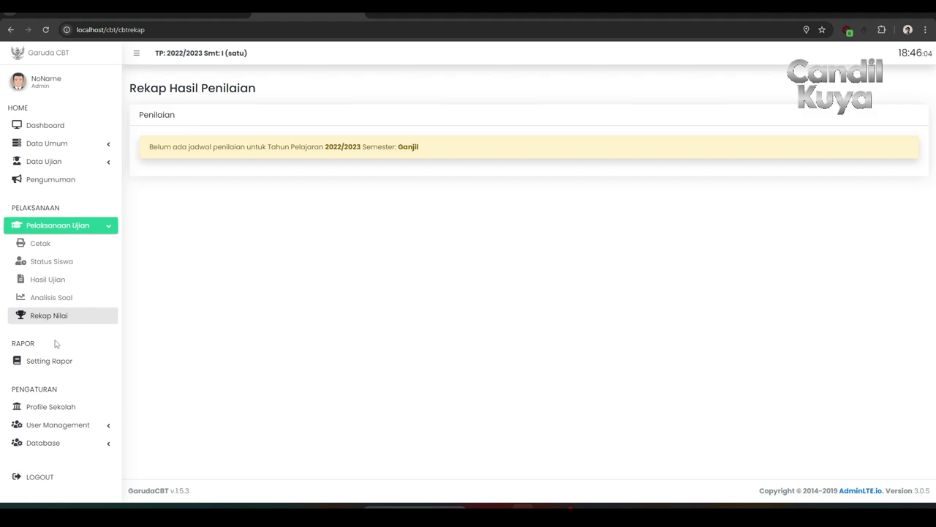
View the Setting Rapor and Profile Sekolah pages, then expand User Management.
{"action": "left_click", "coordinate": [51, 361]}
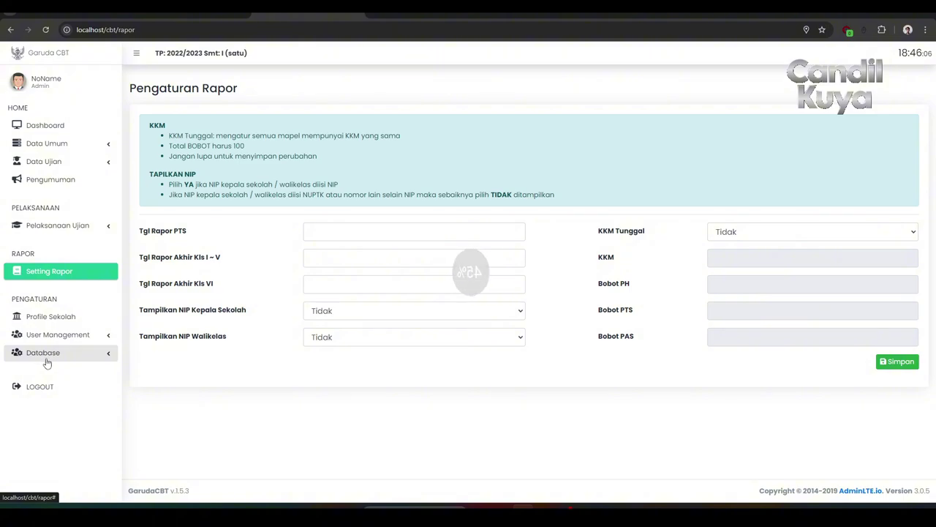
{"action": "left_click", "coordinate": [69, 318]}
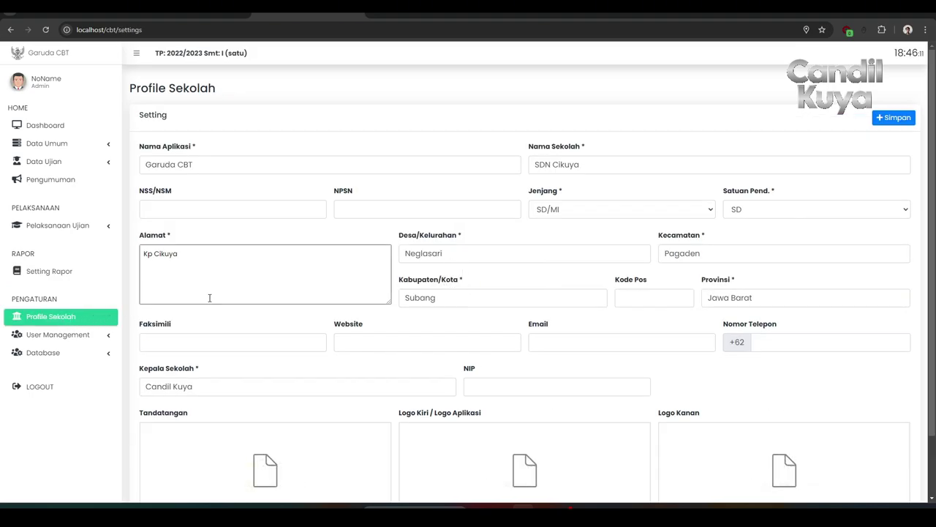
{"action": "scroll", "coordinate": [209, 298], "scroll_direction": "down", "scroll_amount": 2}
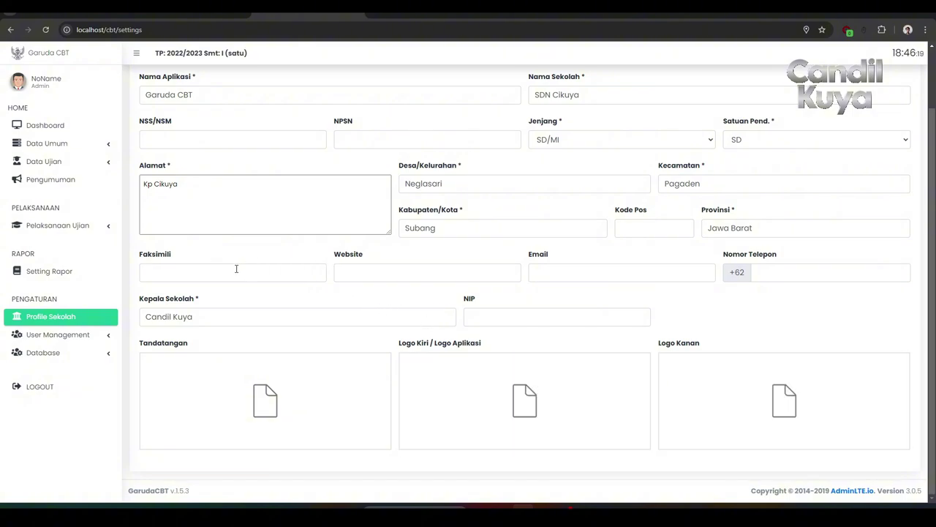
{"action": "left_click", "coordinate": [46, 334]}
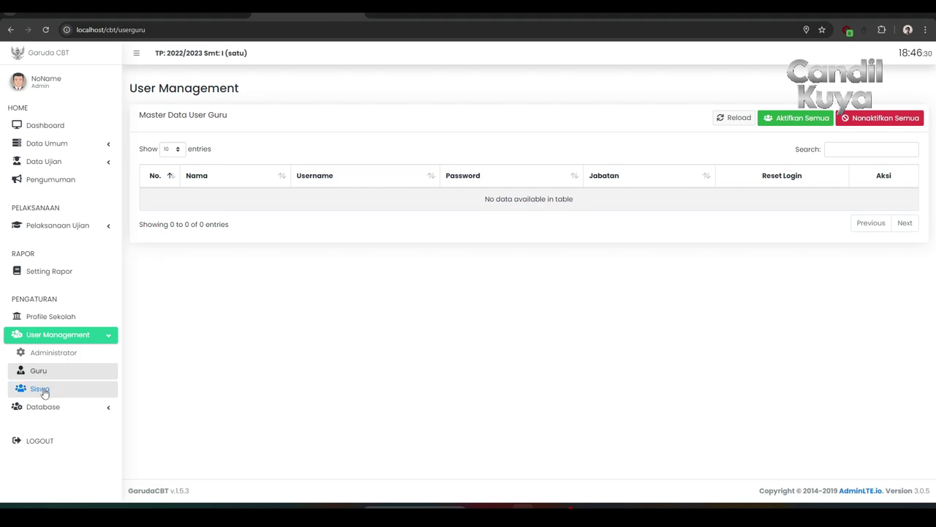
View the student user accounts list and the Database Backup page.
{"action": "left_click", "coordinate": [43, 391]}
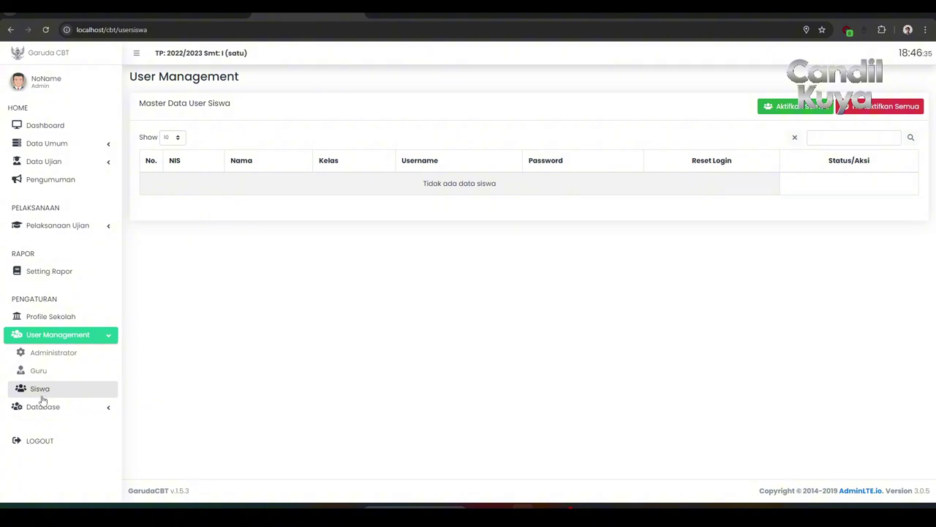
{"action": "left_click", "coordinate": [41, 407]}
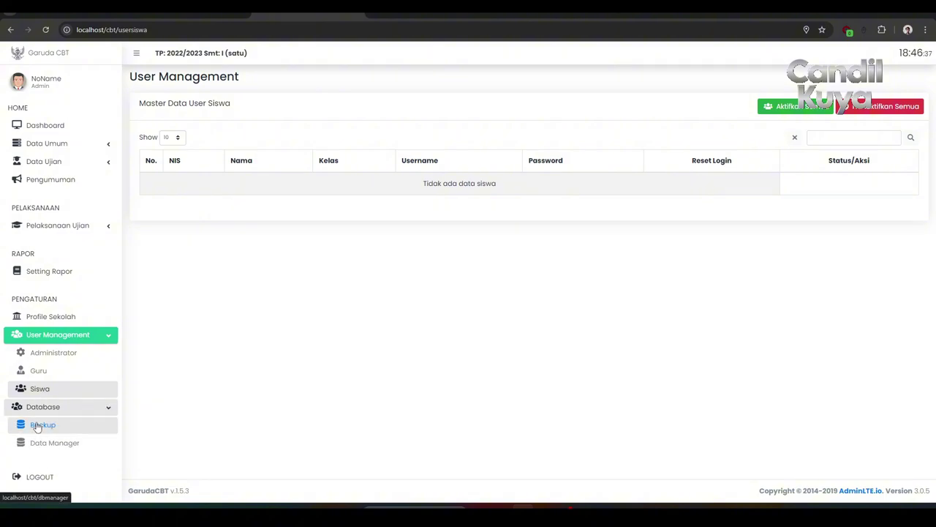
{"action": "left_click", "coordinate": [38, 427]}
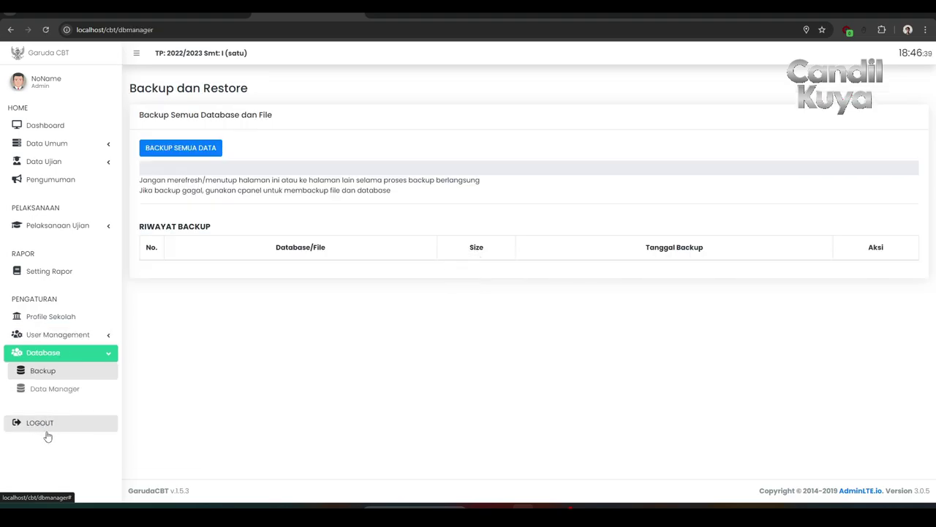
Open Data Manager and scroll through the table record counts, e.g. Master Mapel 42.
{"action": "left_click", "coordinate": [57, 389]}
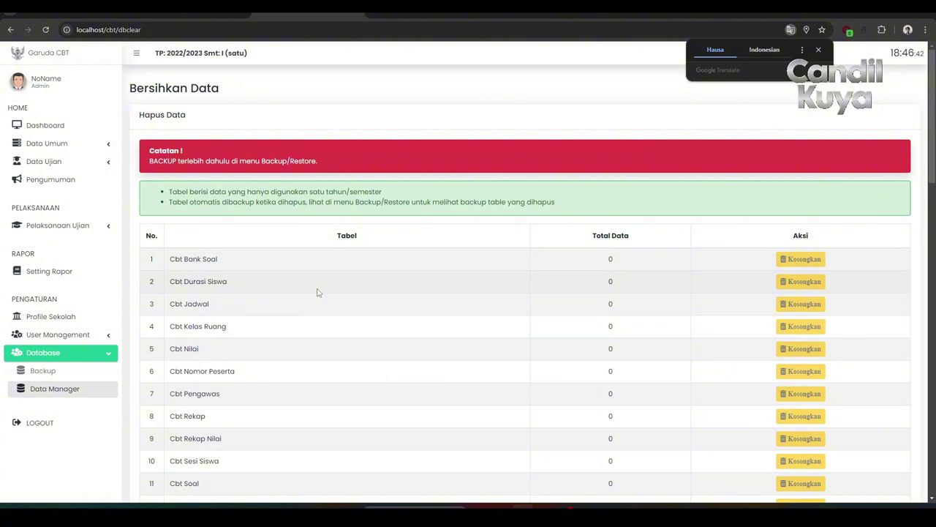
{"action": "scroll", "coordinate": [317, 292], "scroll_direction": "down", "scroll_amount": 3}
{"action": "scroll", "coordinate": [317, 292], "scroll_direction": "down", "scroll_amount": 3}
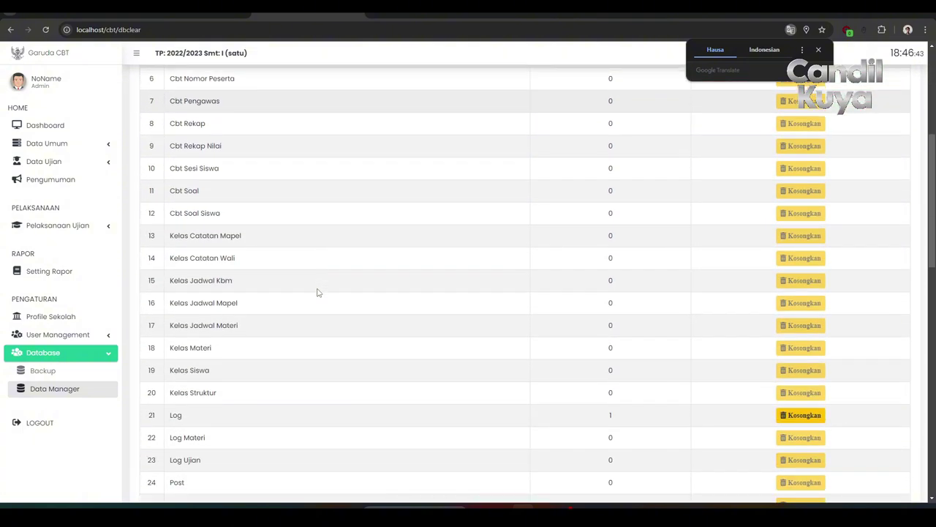
{"action": "scroll", "coordinate": [317, 292], "scroll_direction": "up", "scroll_amount": 2}
{"action": "scroll", "coordinate": [318, 292], "scroll_direction": "up", "scroll_amount": 3}
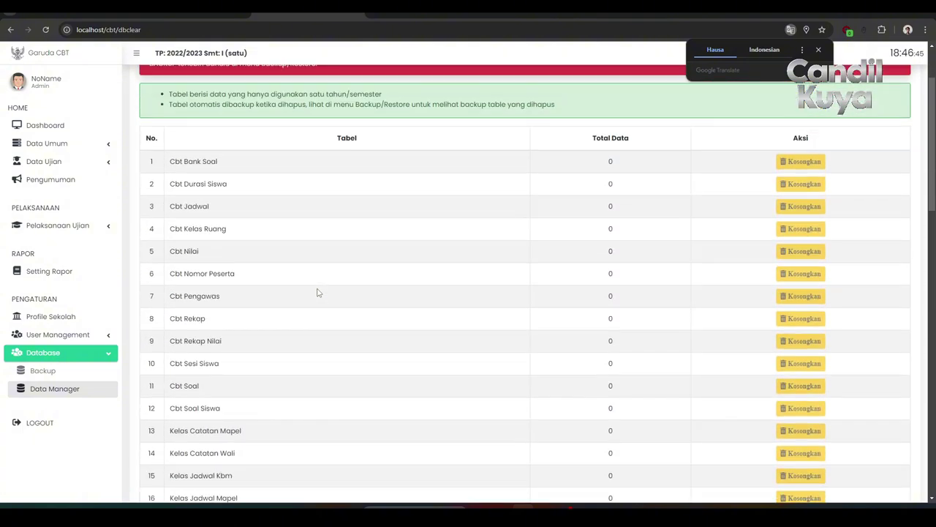
{"action": "scroll", "coordinate": [317, 292], "scroll_direction": "down", "scroll_amount": 8}
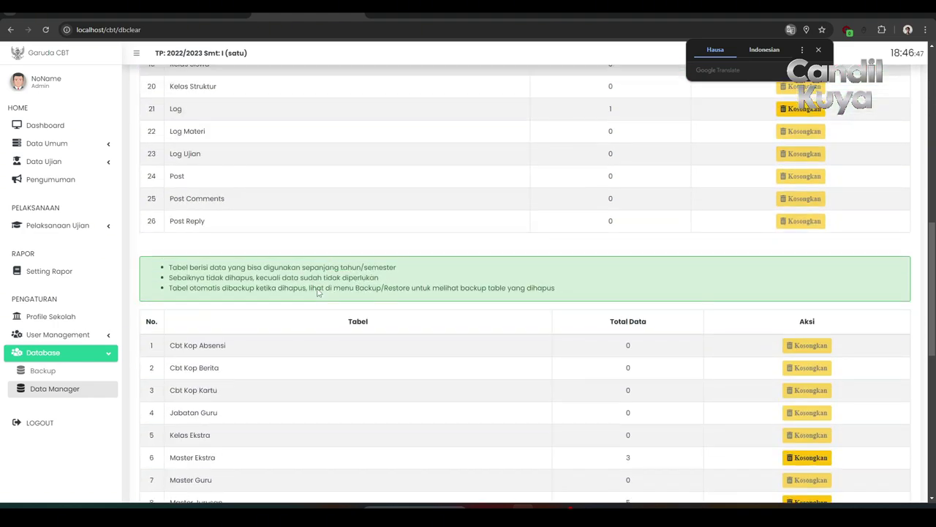
{"action": "scroll", "coordinate": [317, 292], "scroll_direction": "down", "scroll_amount": 6}
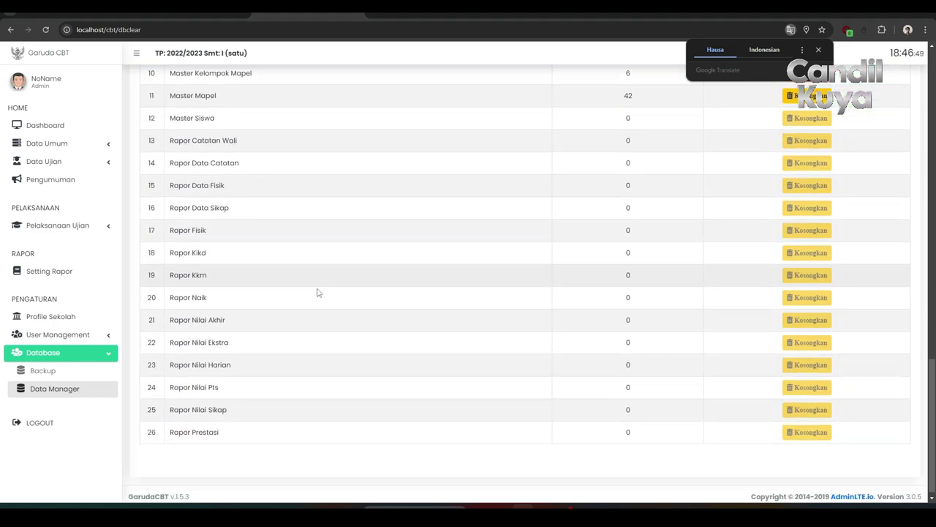
{"action": "scroll", "coordinate": [53, 271], "scroll_direction": "up", "scroll_amount": 2}
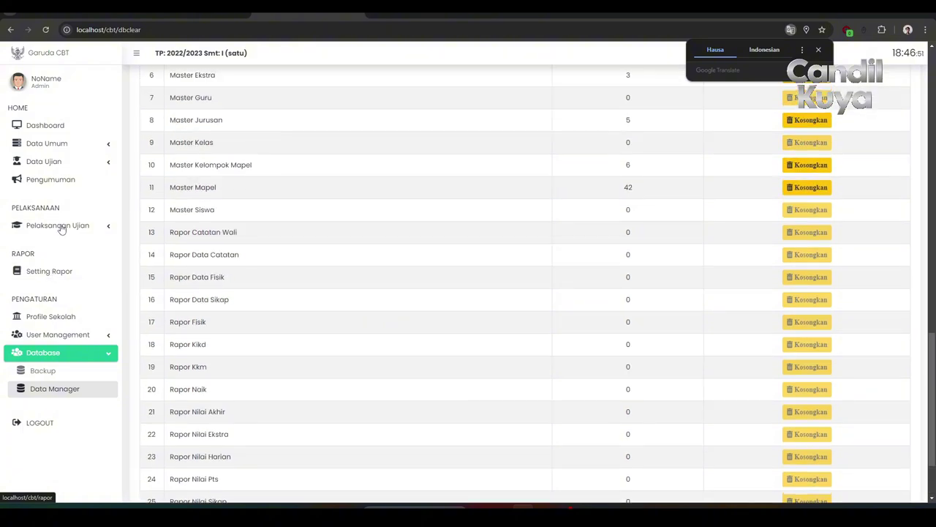
Open Data Umum > Guru and inspect the Tambah Guru / Import form fields.
{"action": "left_click", "coordinate": [68, 144]}
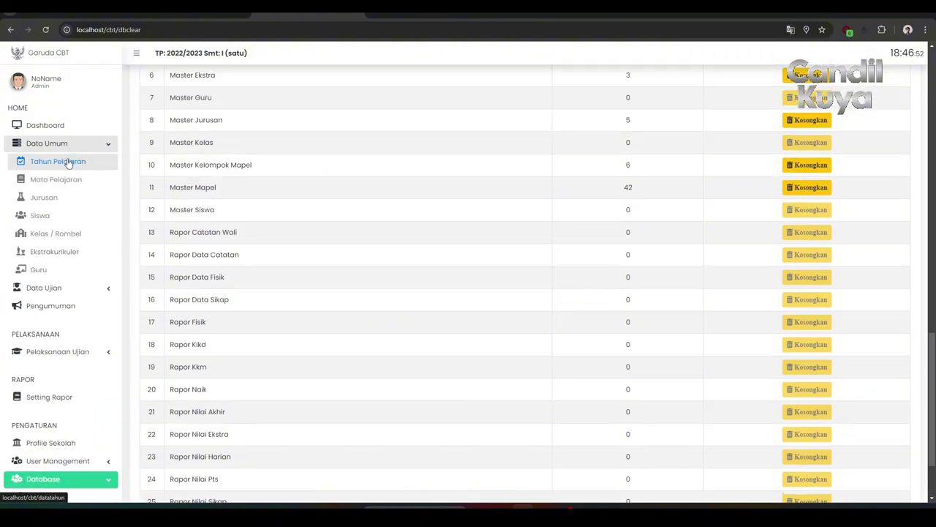
{"action": "left_click", "coordinate": [37, 268]}
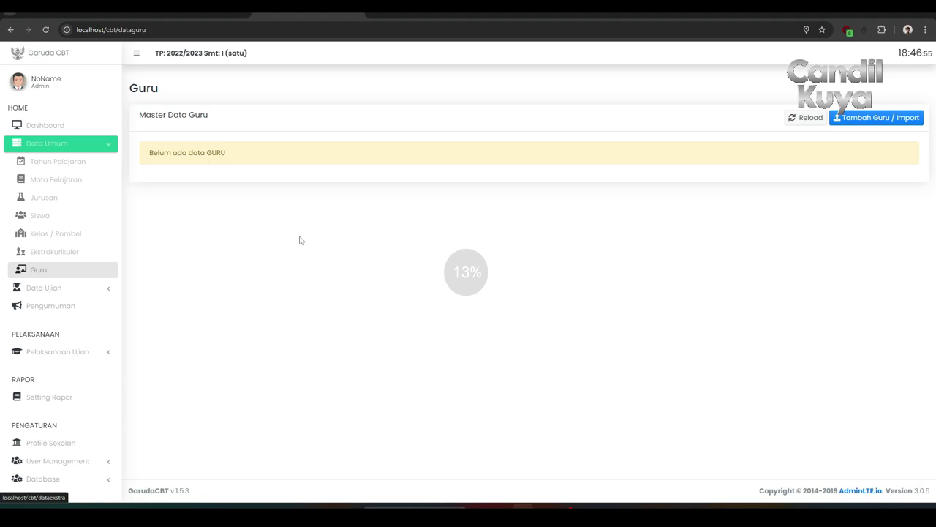
{"action": "left_click", "coordinate": [847, 120]}
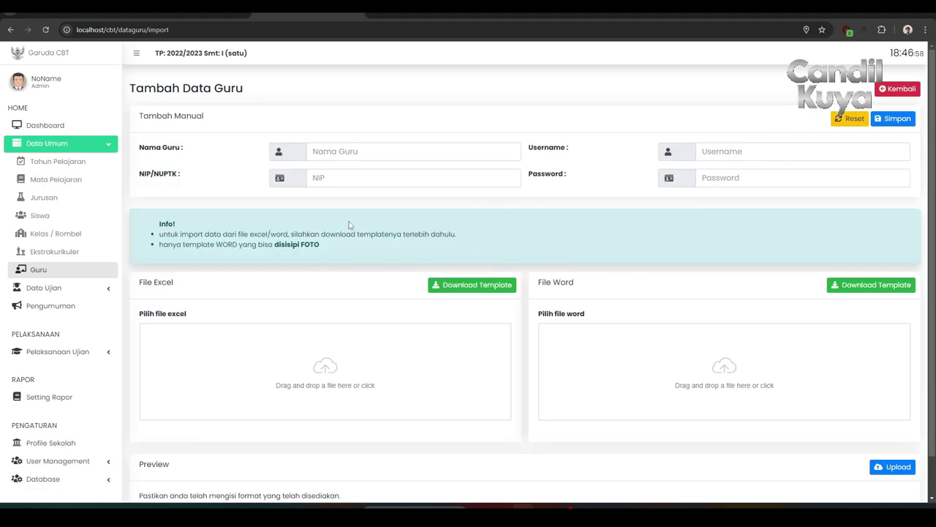
{"action": "left_click", "coordinate": [721, 158]}
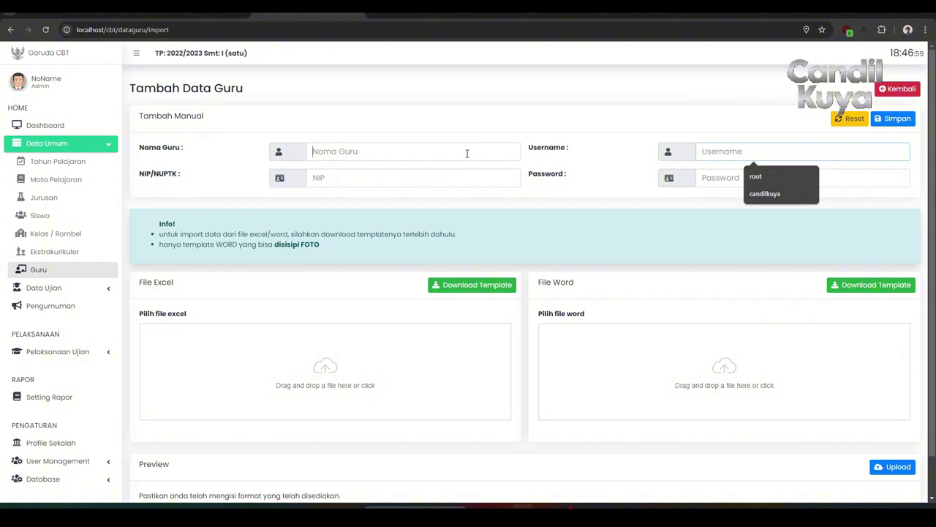
{"action": "left_click", "coordinate": [420, 180]}
{"action": "left_click", "coordinate": [729, 179]}
{"action": "scroll", "coordinate": [445, 305], "scroll_direction": "down", "scroll_amount": 1}
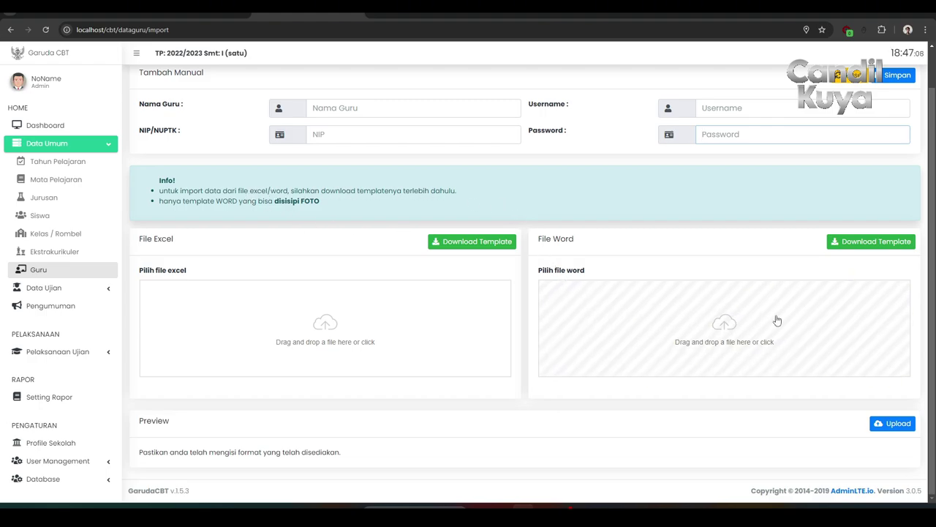
{"action": "scroll", "coordinate": [677, 343], "scroll_direction": "up", "scroll_amount": 1}
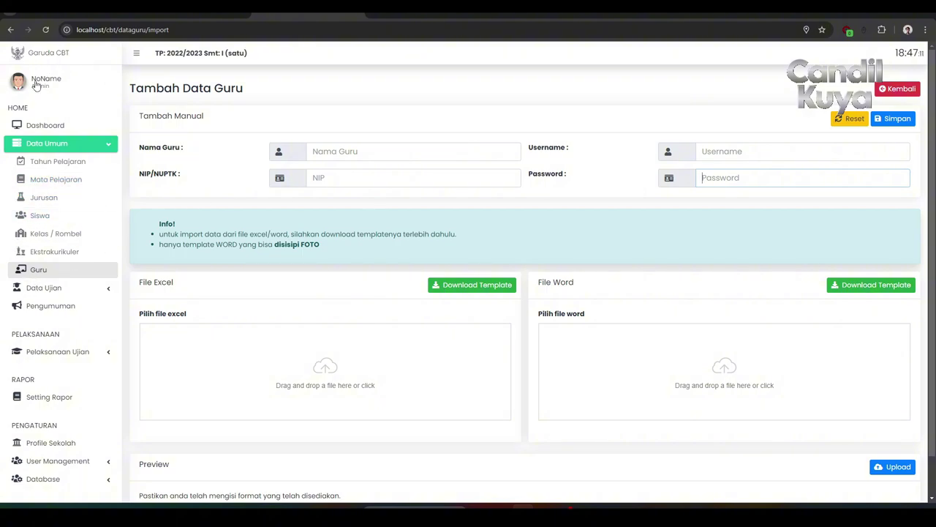
Return to the Dashboard and log out of the admin account, confirming the prompt.
{"action": "left_click", "coordinate": [69, 143]}
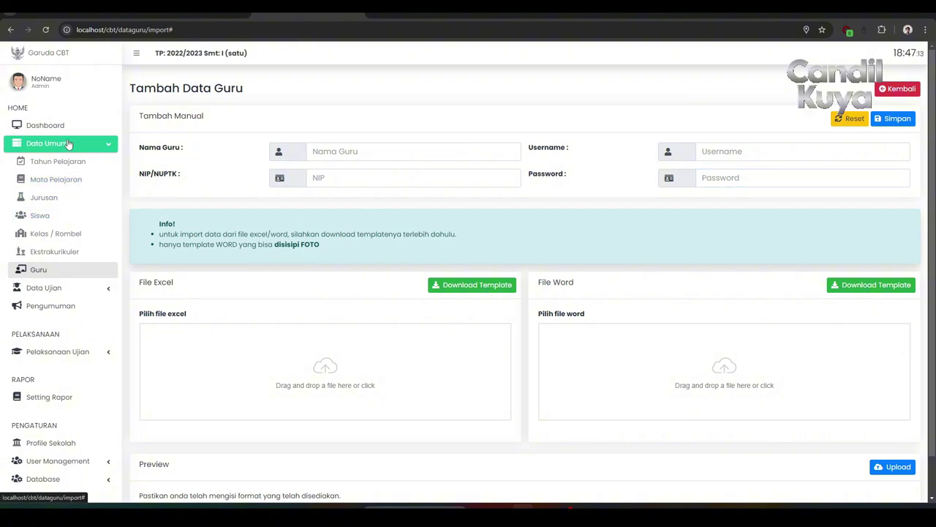
{"action": "left_click", "coordinate": [52, 53]}
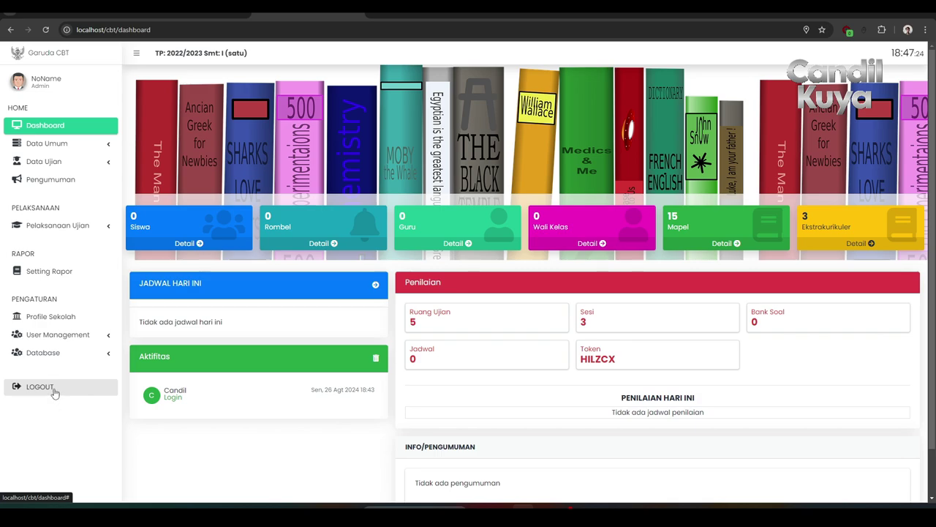
{"action": "left_click", "coordinate": [40, 387]}
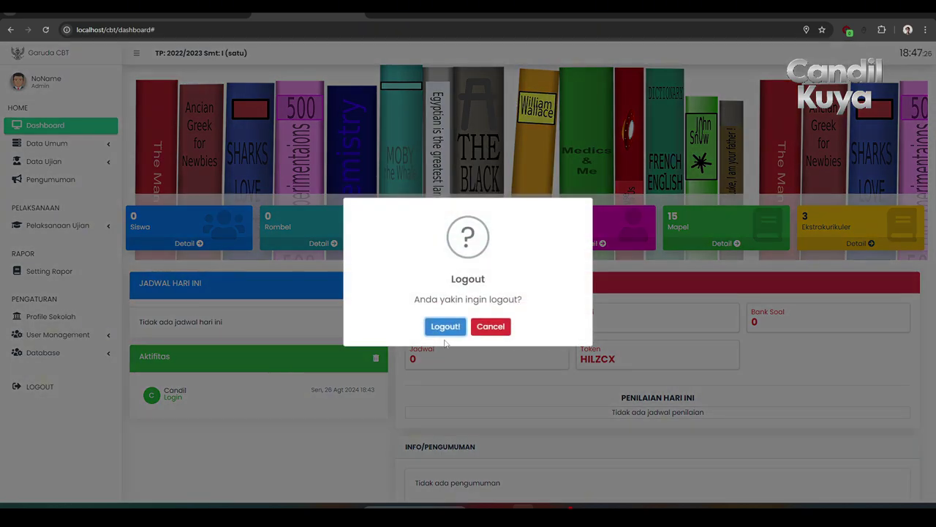
{"action": "left_click", "coordinate": [445, 327]}
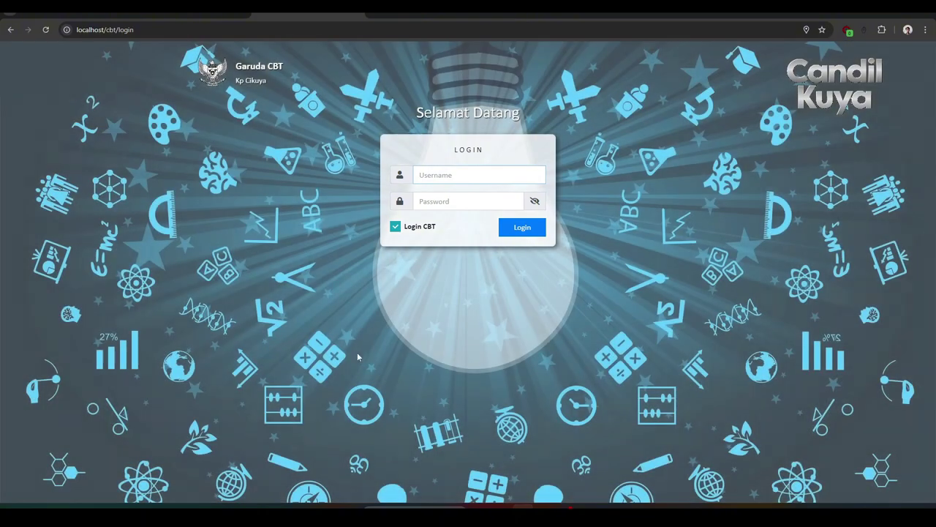